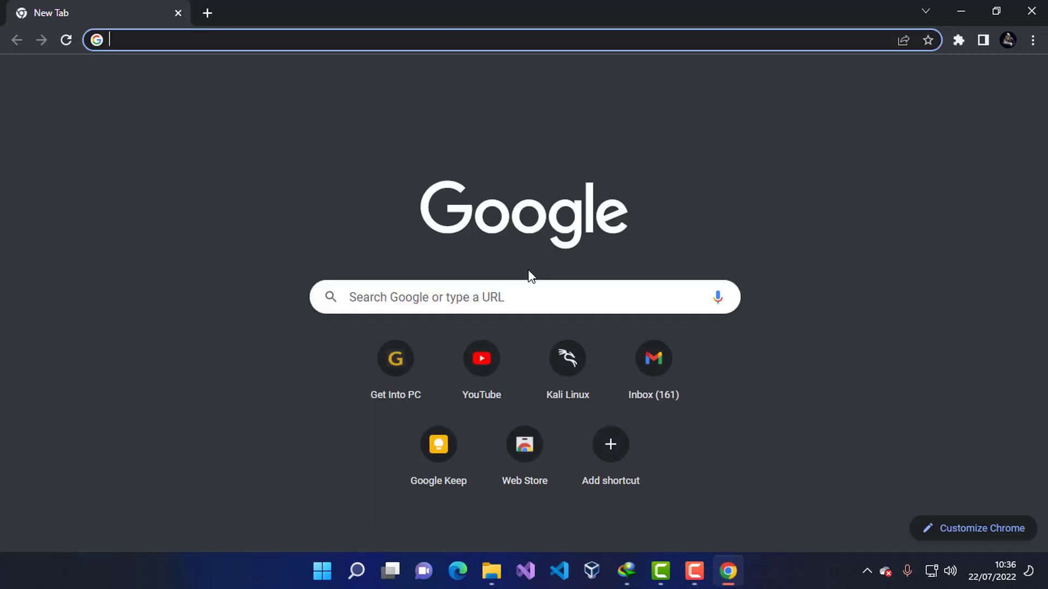
# Search the web for 'nodejs' and open nodejs.org to see the Windows downloads
pyautogui.write('nodes')
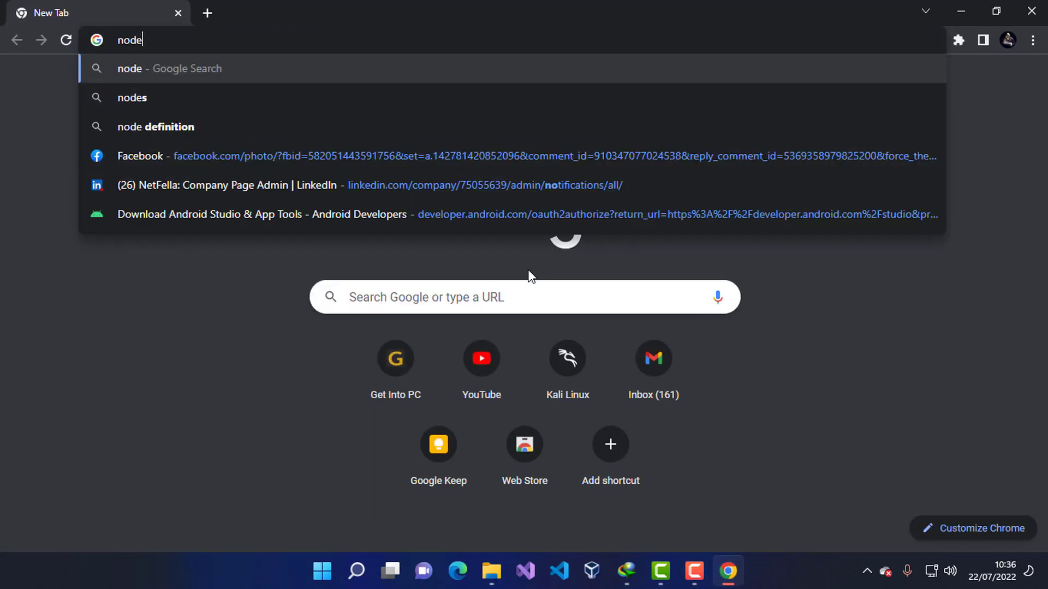
pyautogui.press('BackSpace')
pyautogui.write('js')
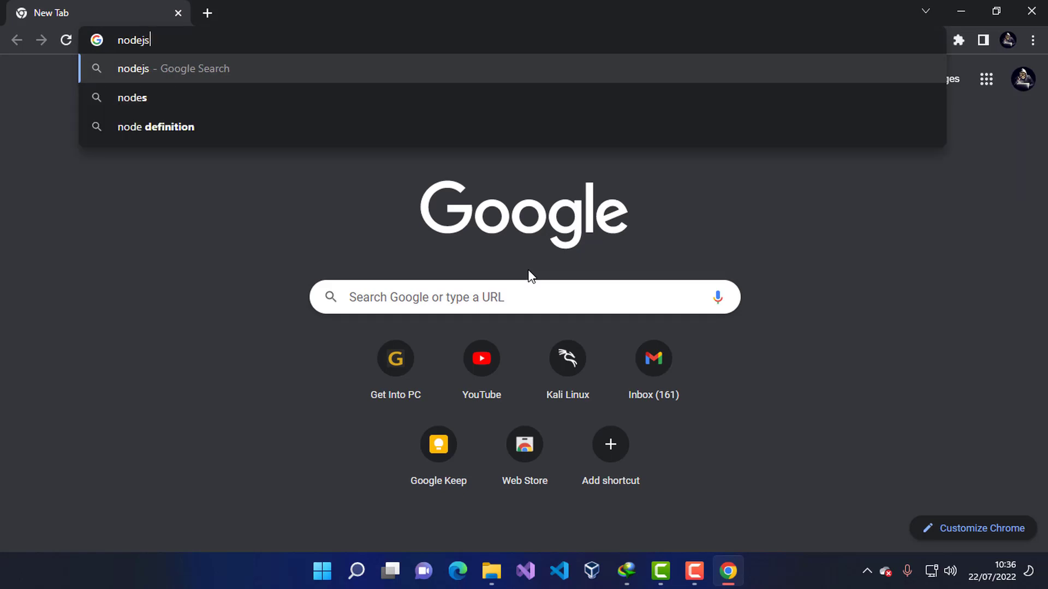
pyautogui.press('Return')
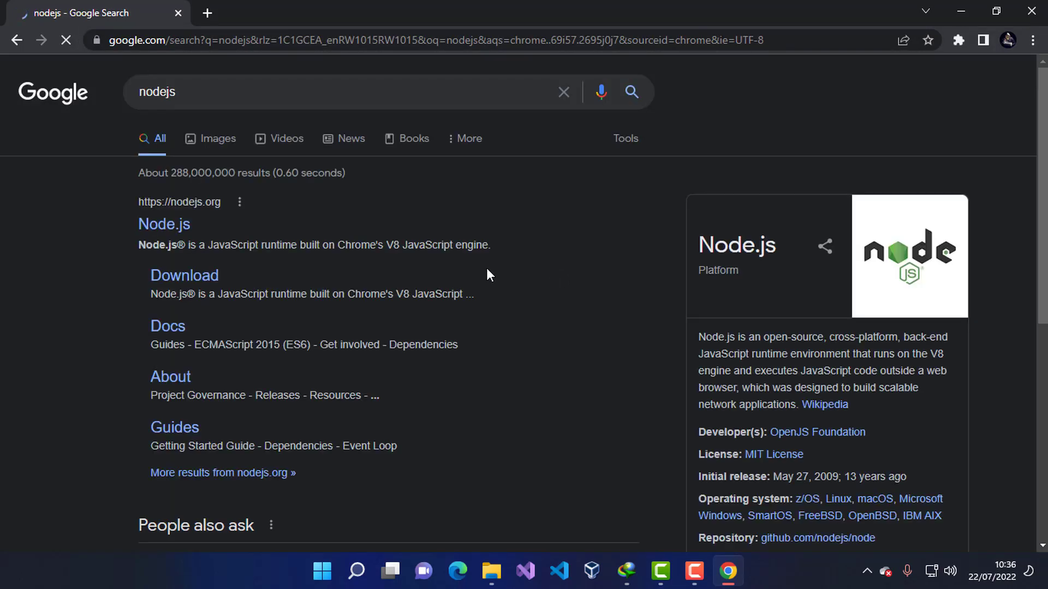
pyautogui.click(173, 216)
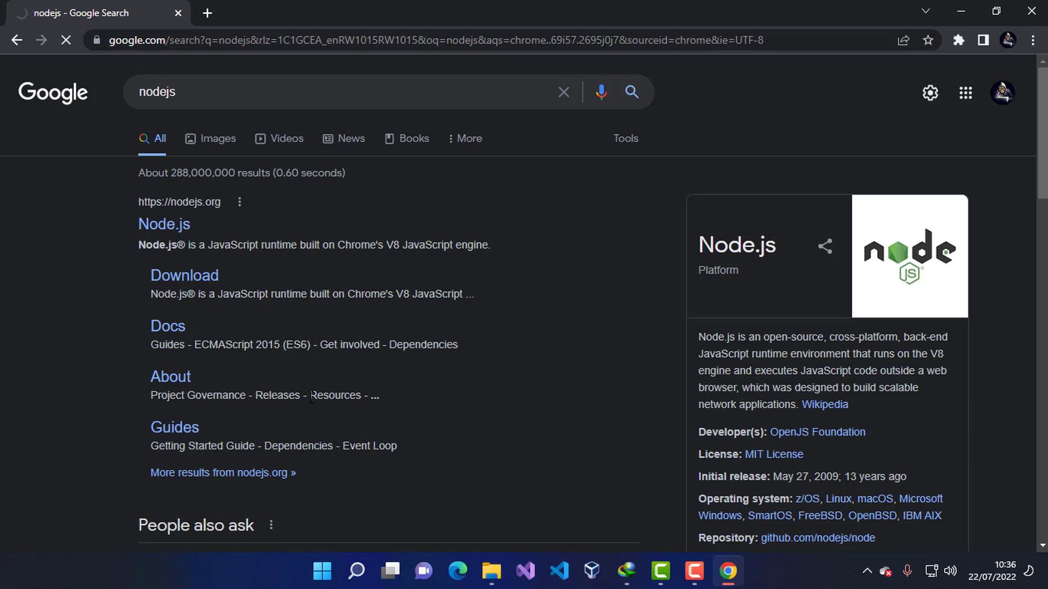
pyautogui.scroll(-3, 332, 427)
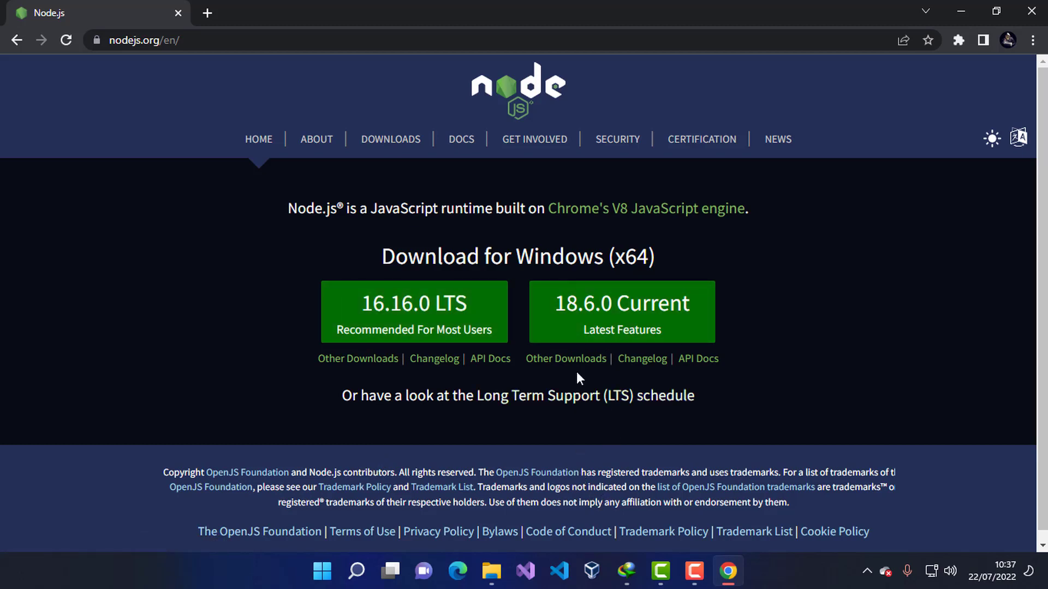
# Download the Node.js 18.6.0 Current installer (node-v18.6.0-x64.msi) and run it
pyautogui.click(589, 328)
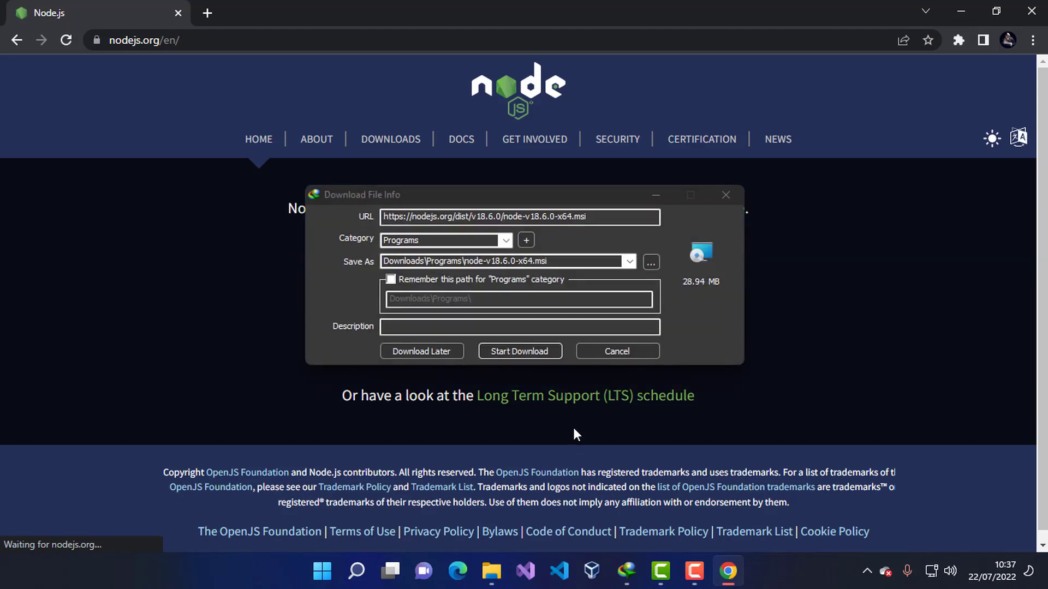
pyautogui.click(533, 352)
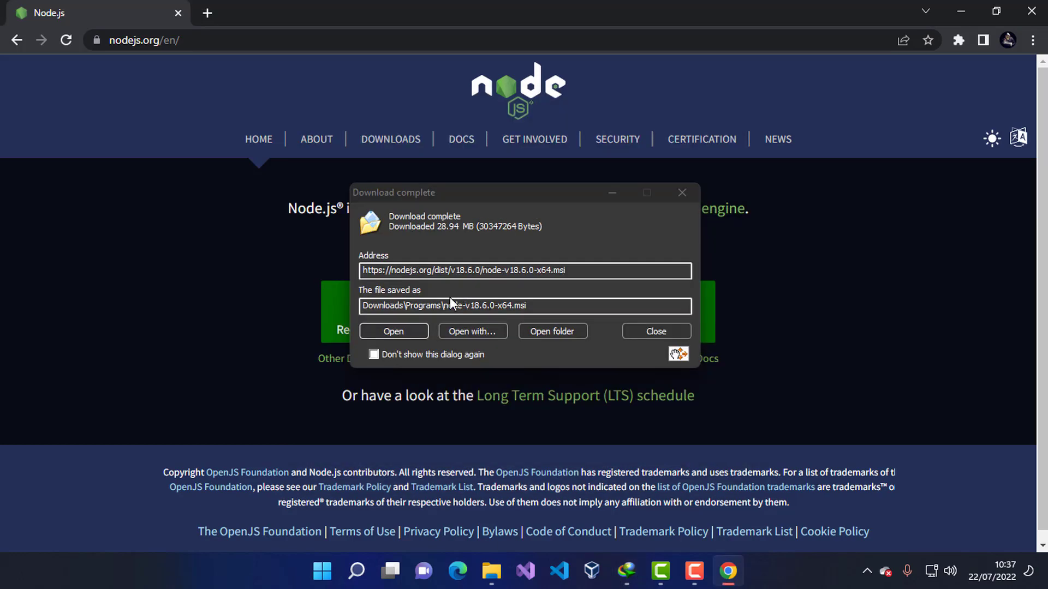
pyautogui.click(408, 333)
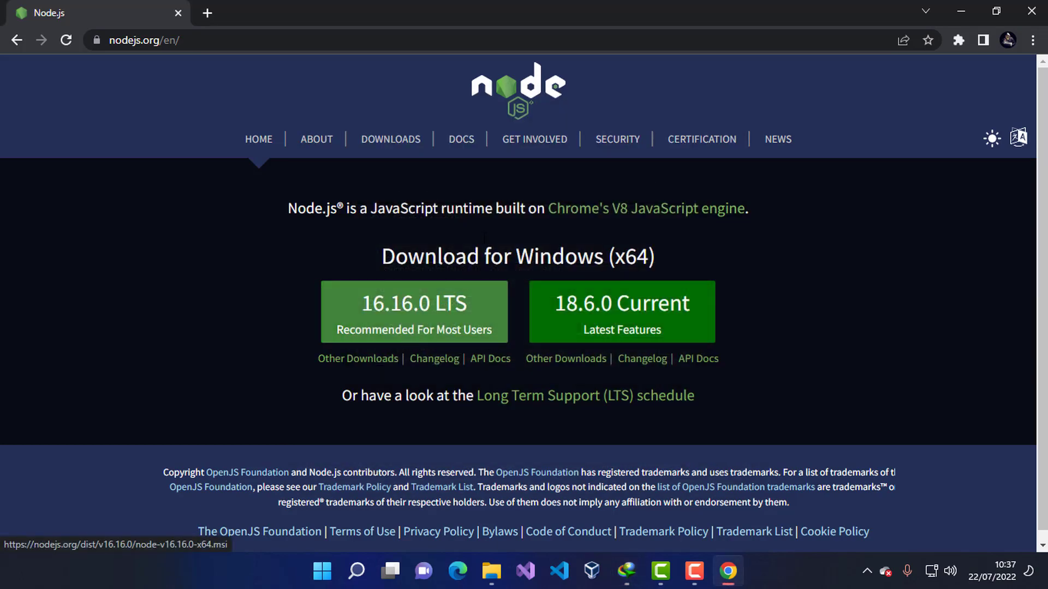
pyautogui.click(962, 10)
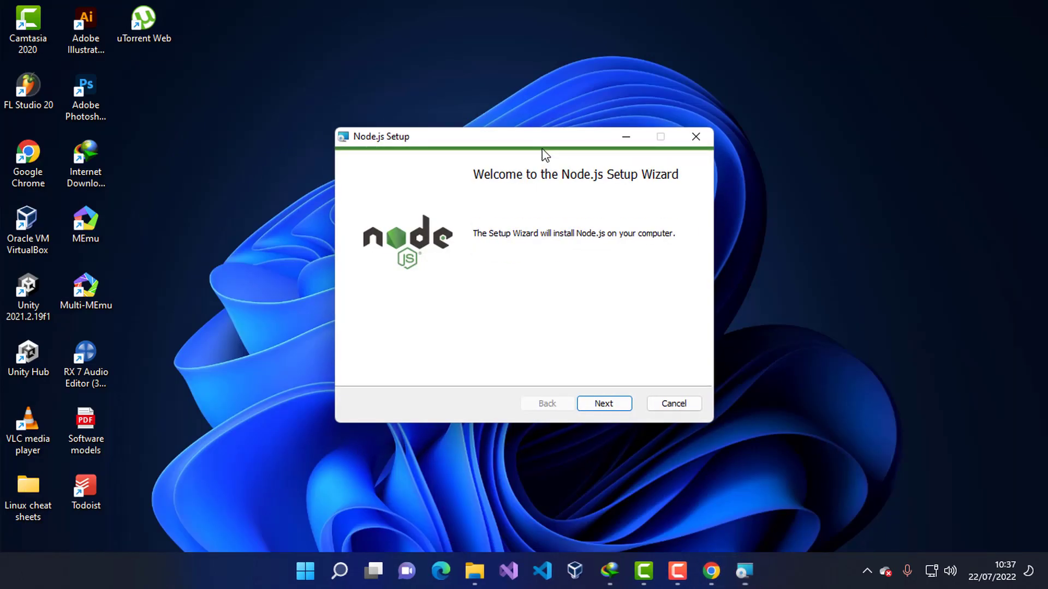
# Get past the Node.js setup welcome page and accept the licence agreement
pyautogui.moveTo(546, 140); pyautogui.dragTo(532, 108)
pyautogui.click(589, 370)
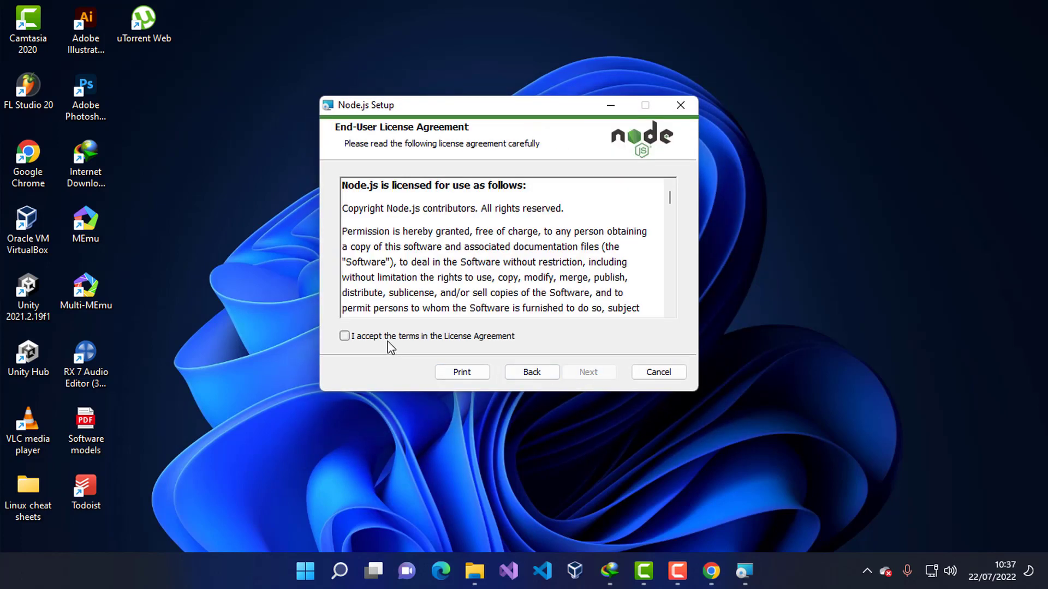
pyautogui.click(458, 336)
pyautogui.click(596, 376)
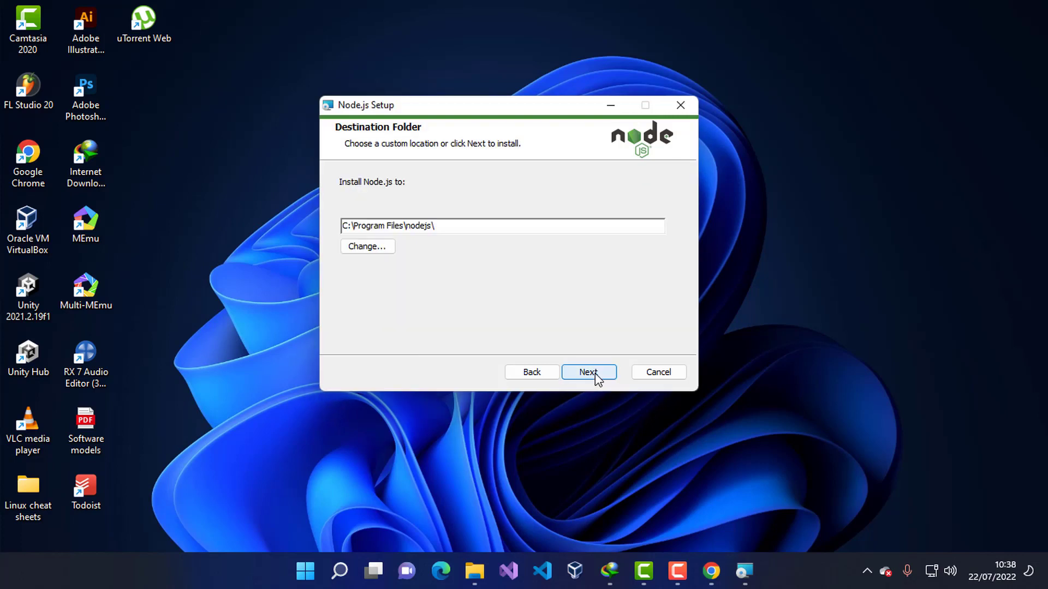
# Install Node.js to C:\Program Files\nodejs\ with default features and finish the wizard
pyautogui.click(422, 229)
pyautogui.moveTo(422, 230); pyautogui.dragTo(325, 231)
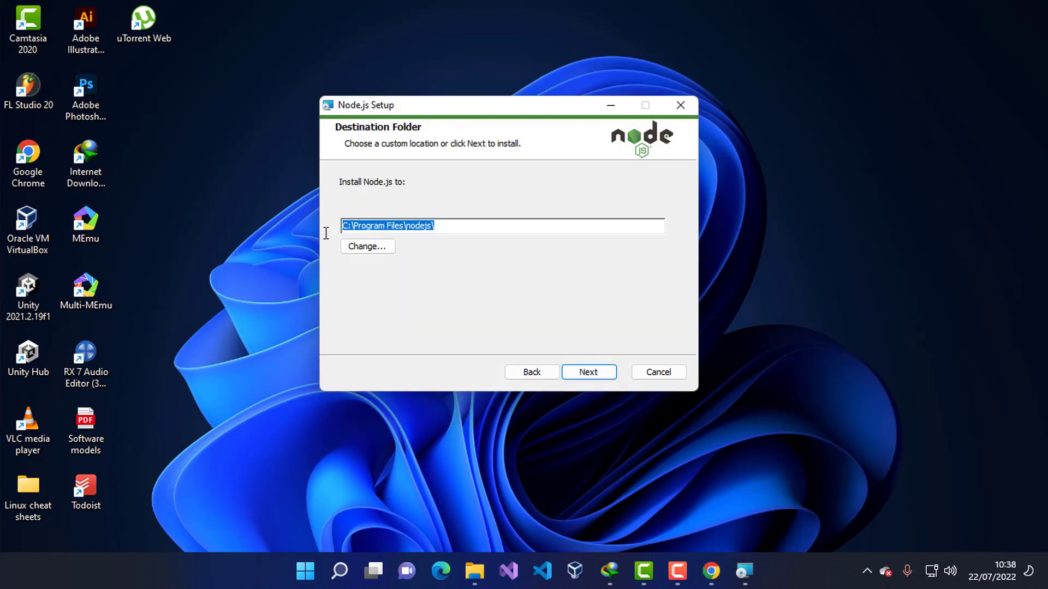
pyautogui.click(462, 225)
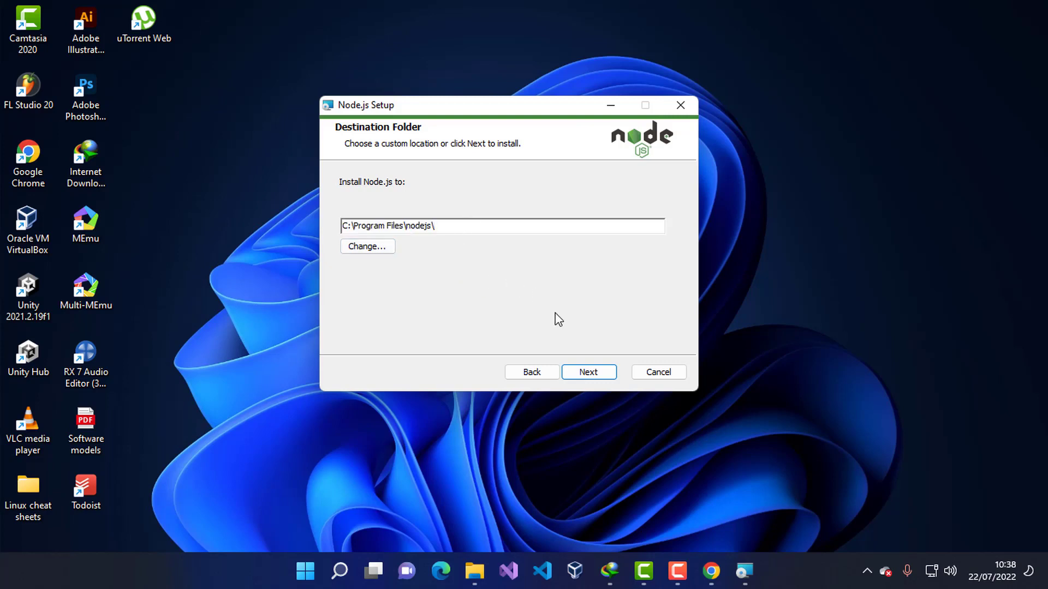
pyautogui.click(590, 373)
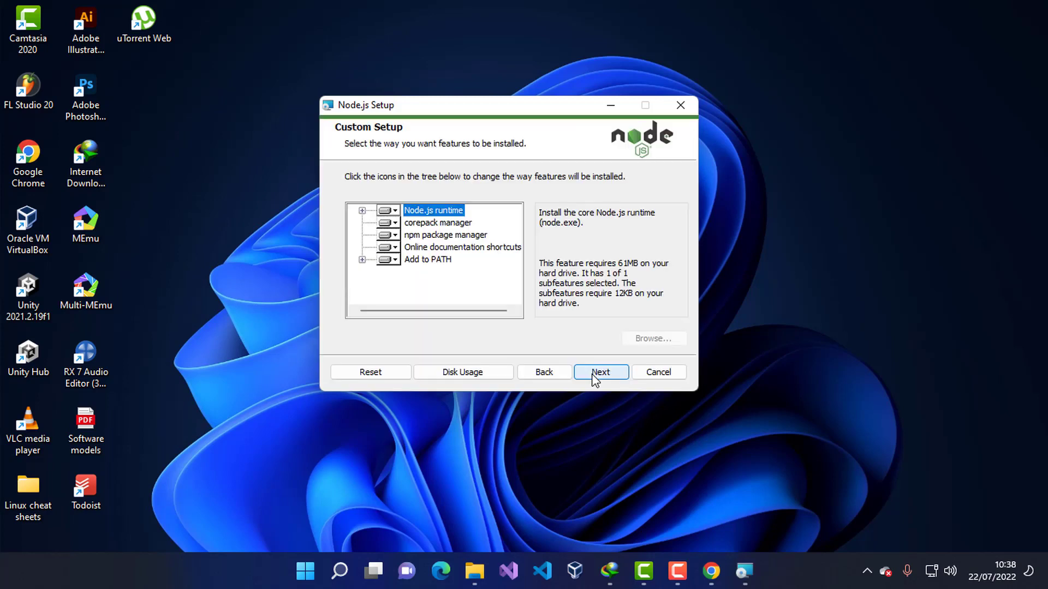
pyautogui.click(593, 374)
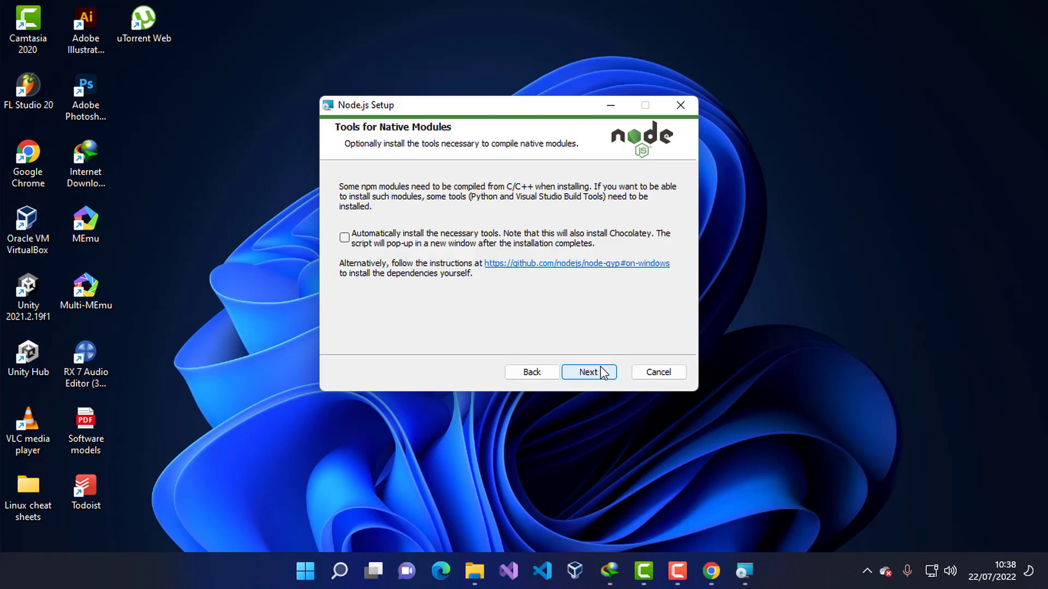
pyautogui.click(607, 374)
pyautogui.click(587, 372)
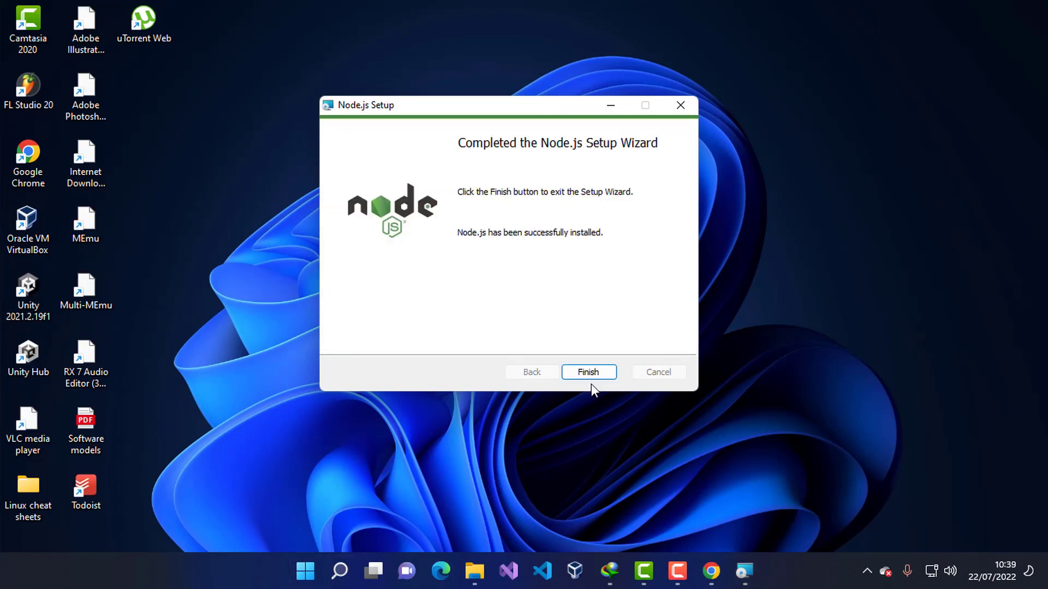
pyautogui.click(593, 376)
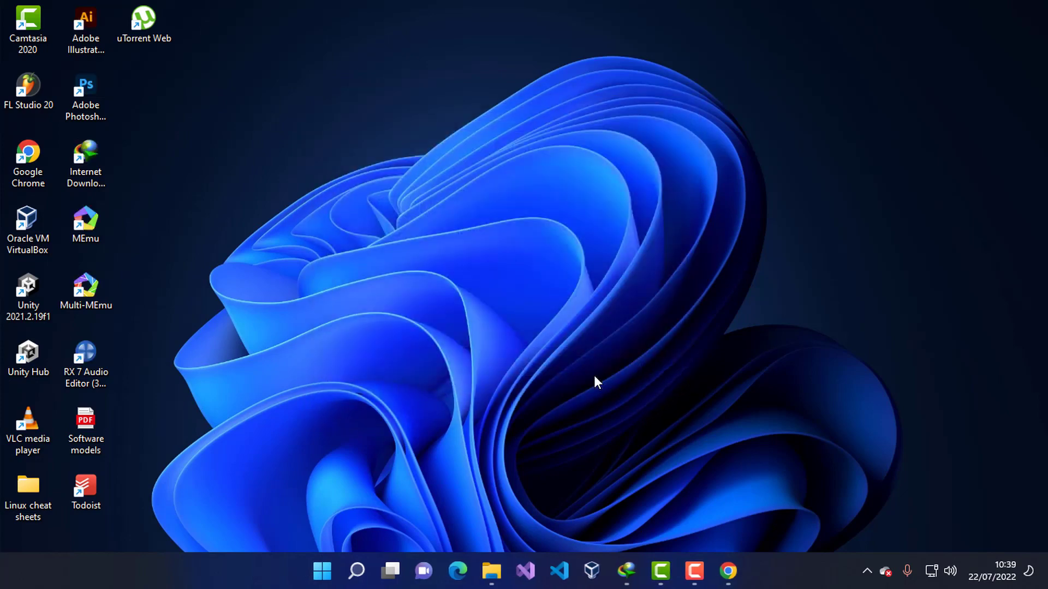
# Run 'node --version' in Command Prompt, confirm it reports v18.6.0, then close it
pyautogui.press('super+r')
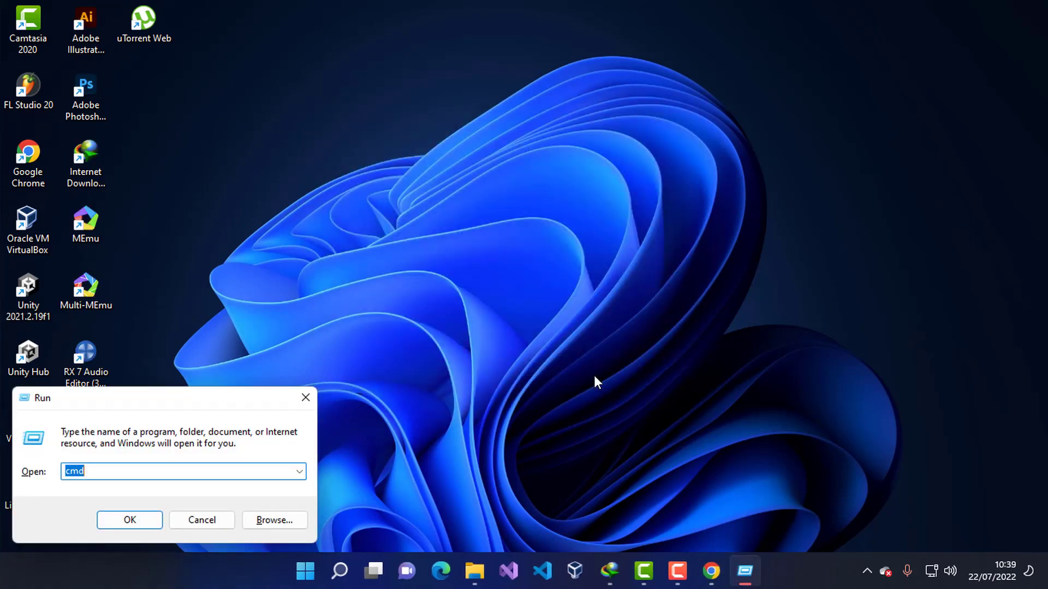
pyautogui.press('Return')
pyautogui.write('node --version')
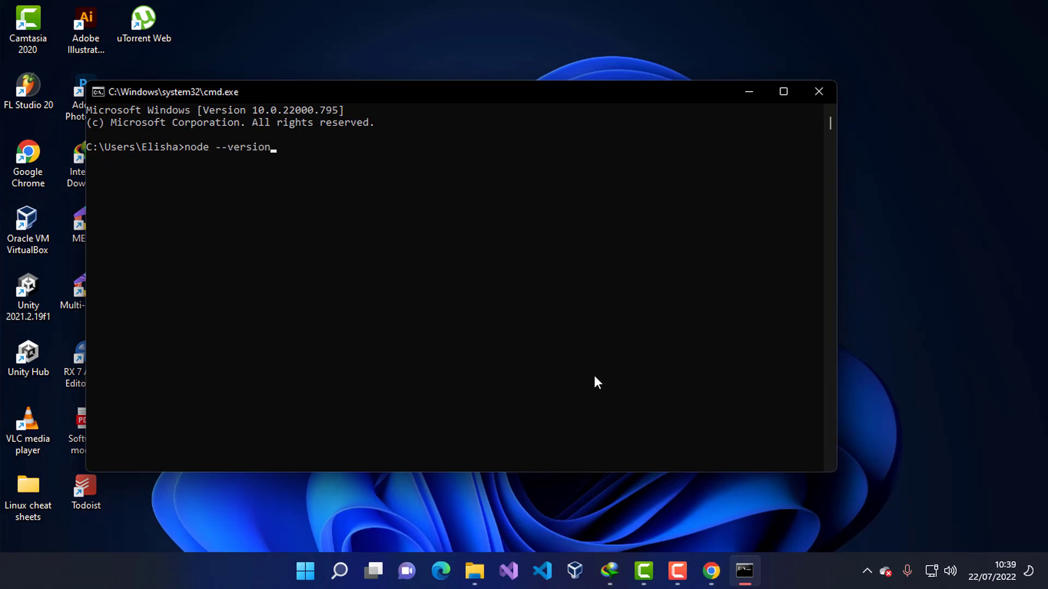
pyautogui.press('Return')
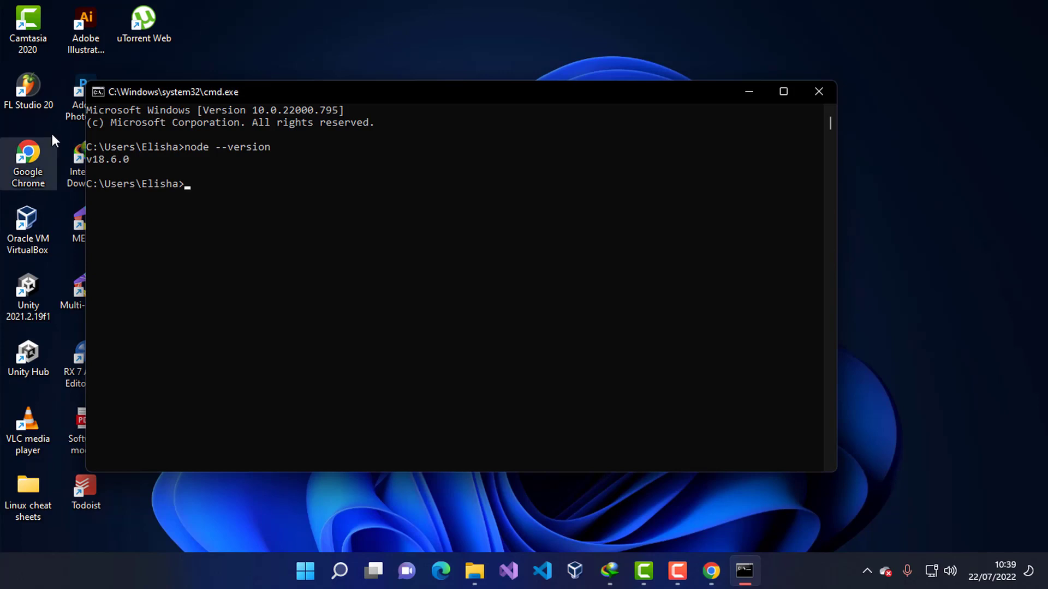
pyautogui.moveTo(135, 164); pyautogui.dragTo(84, 164)
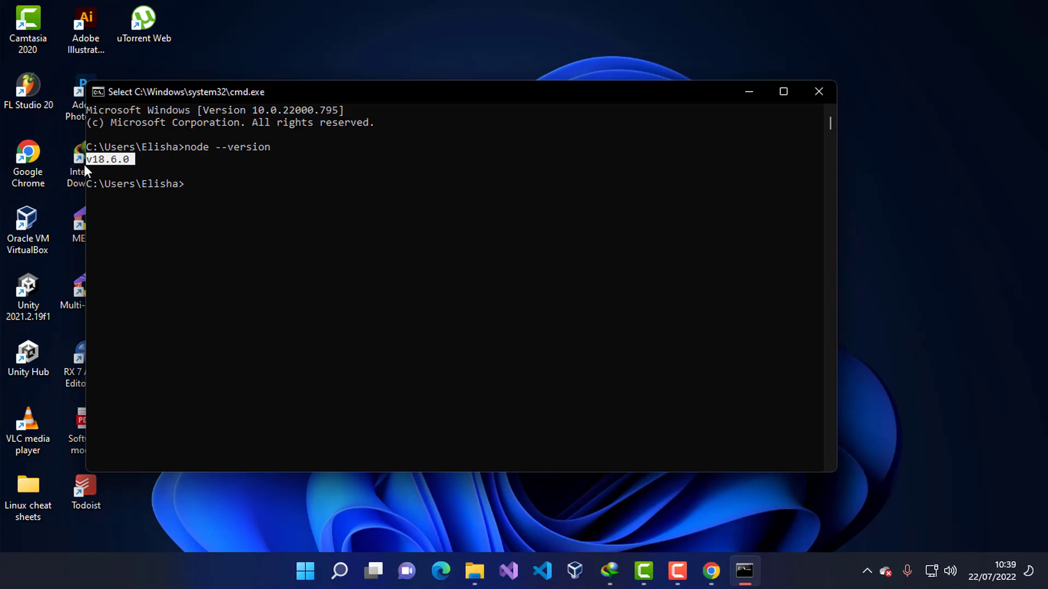
pyautogui.click(807, 95)
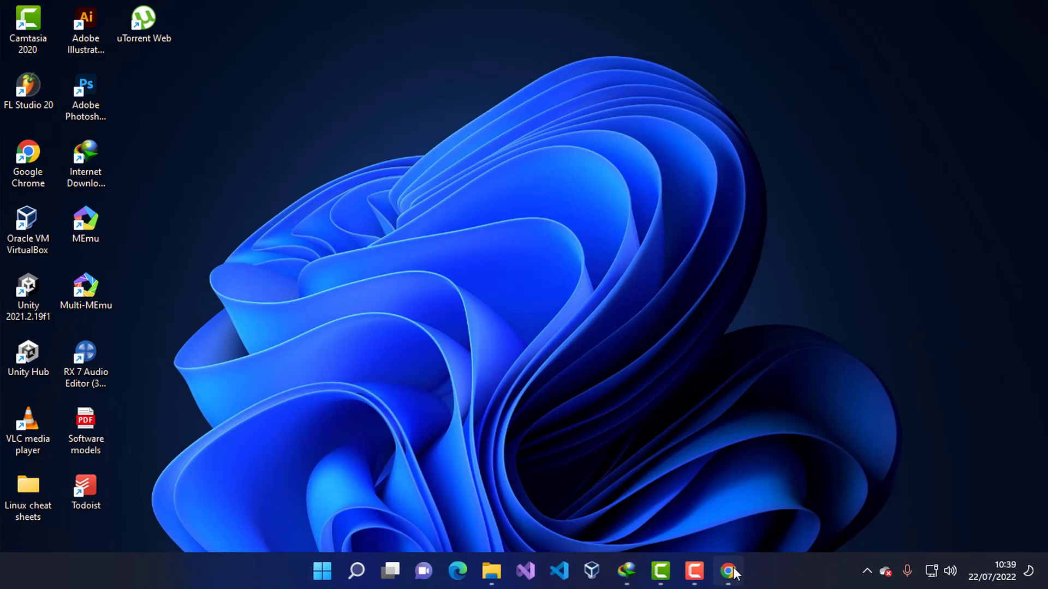
# In a fresh Chrome tab, search the web for 'git bash'
pyautogui.click(729, 571)
pyautogui.click(206, 13)
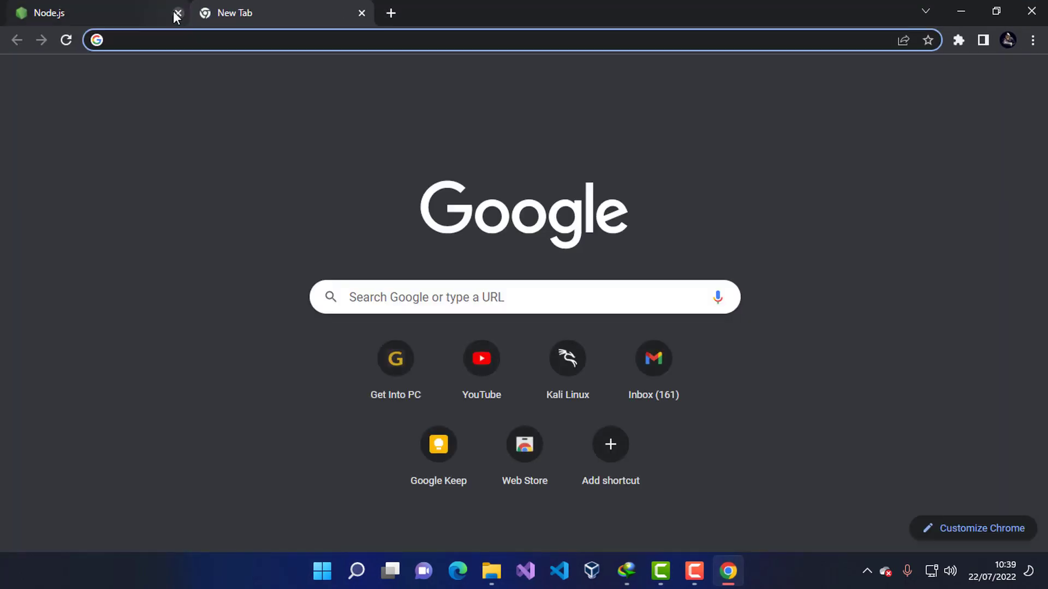
pyautogui.click(178, 13)
pyautogui.write('gi')
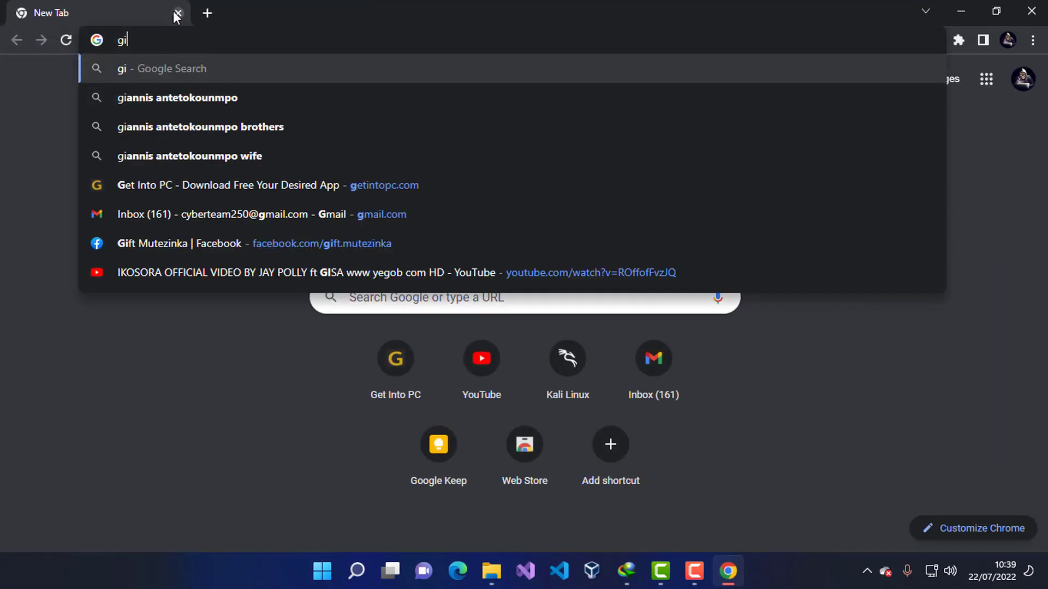
pyautogui.write('t basj')
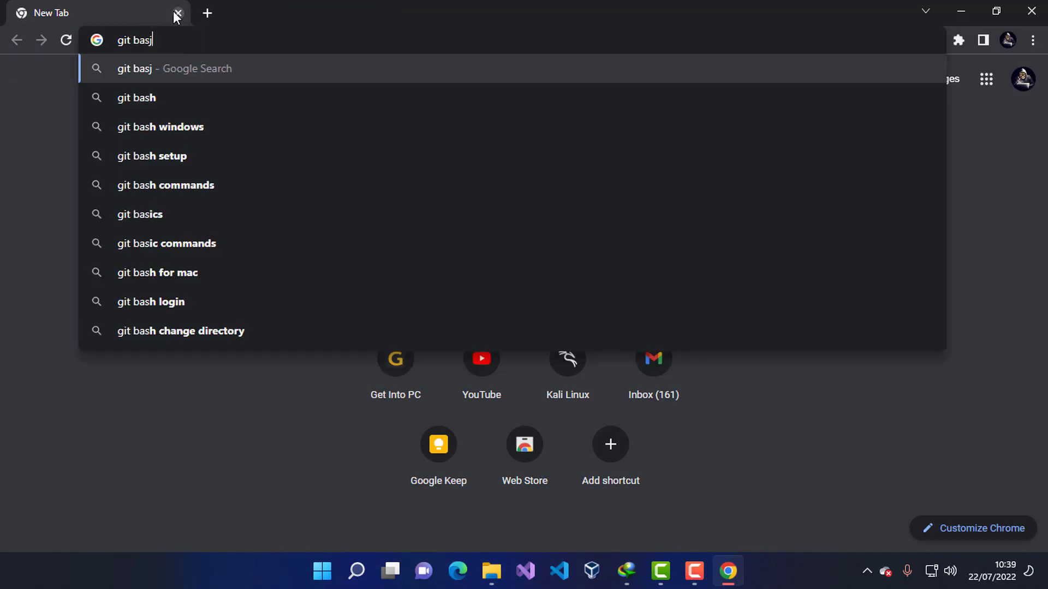
pyautogui.press('BackSpace')
pyautogui.write('h')
pyautogui.press('Return')
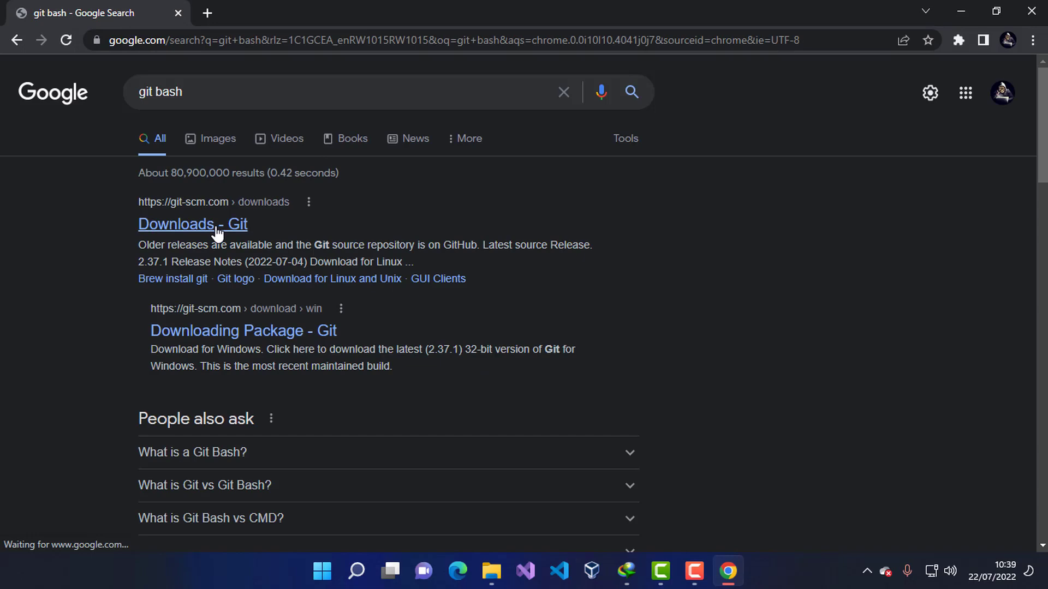
# Open the git-scm.com Windows downloads and download Git-2.37.1-64-bit.exe
pyautogui.scroll(-2, 262, 283)
pyautogui.scroll(2, 271, 310)
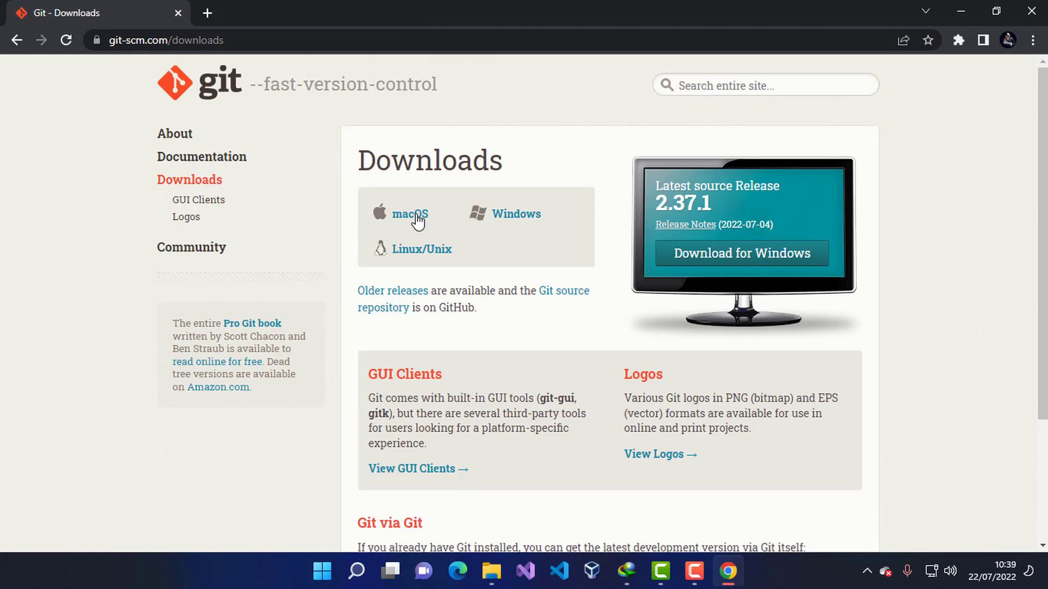
pyautogui.click(507, 215)
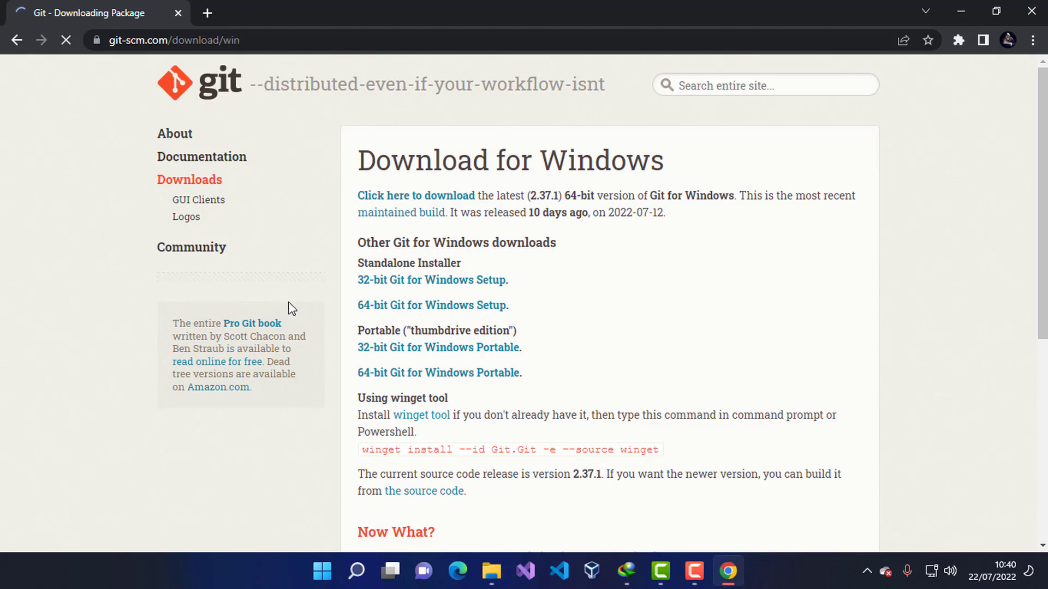
pyautogui.scroll(-5, 289, 308)
pyautogui.scroll(5, 290, 309)
pyautogui.click(531, 346)
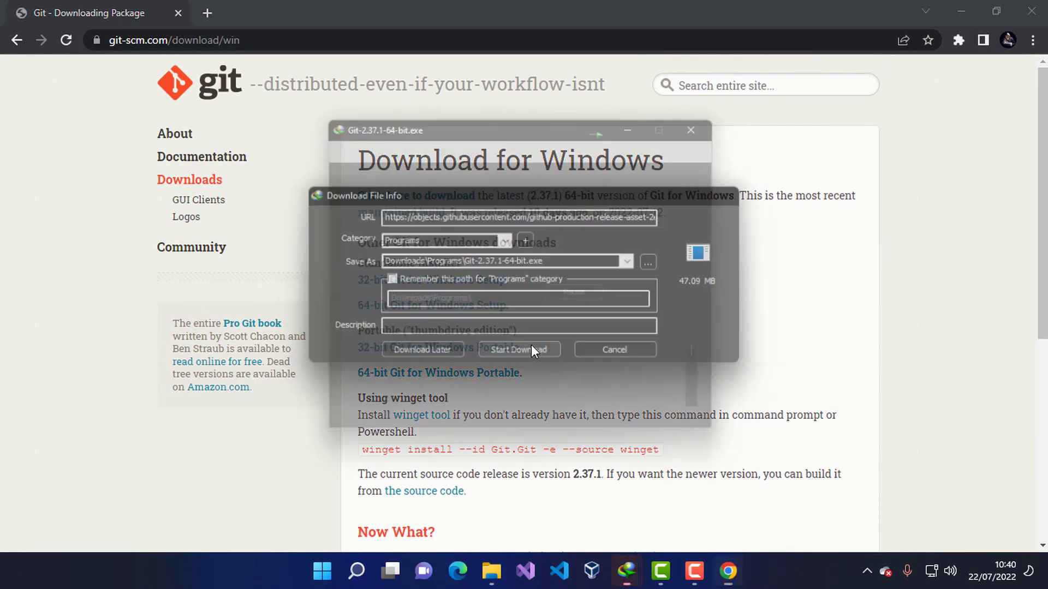
pyautogui.click(961, 11)
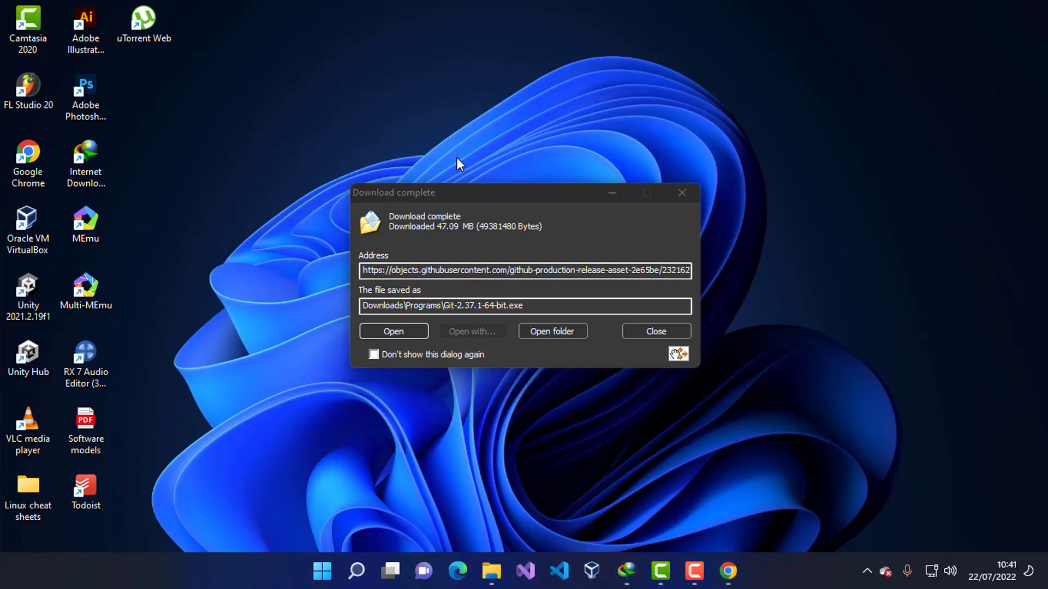
# Run the Git 2.37.1 installer, accept the licence, and untick viewing release notes
pyautogui.click(406, 329)
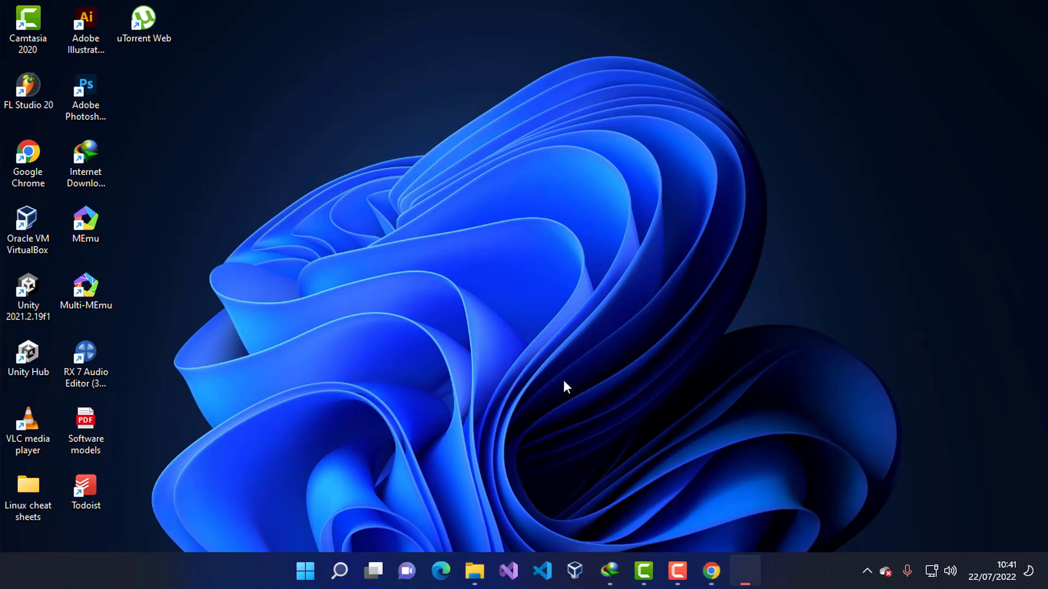
pyautogui.click(621, 408)
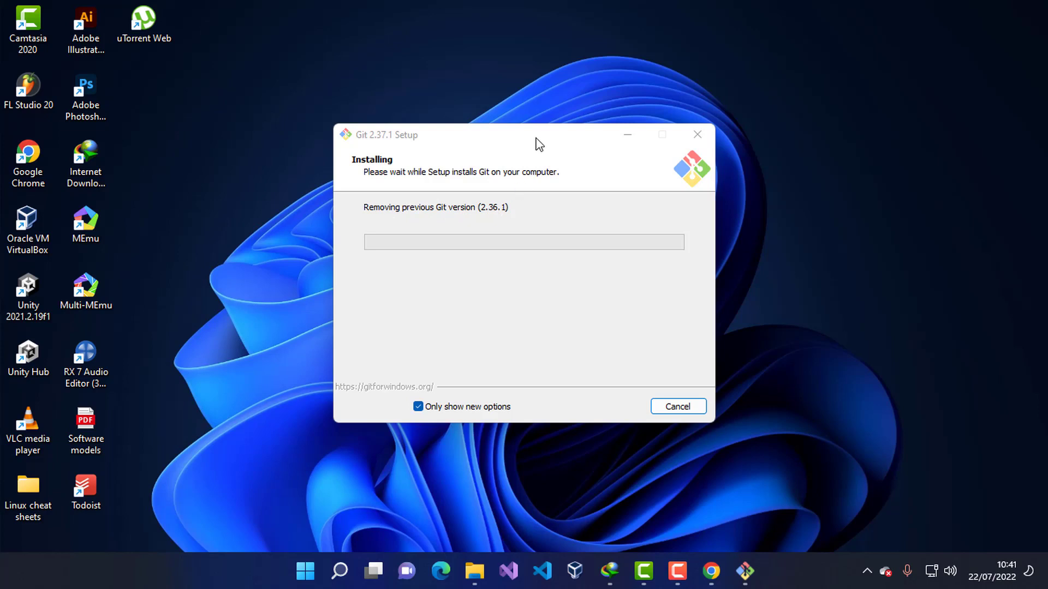
pyautogui.moveTo(537, 138); pyautogui.dragTo(592, 126)
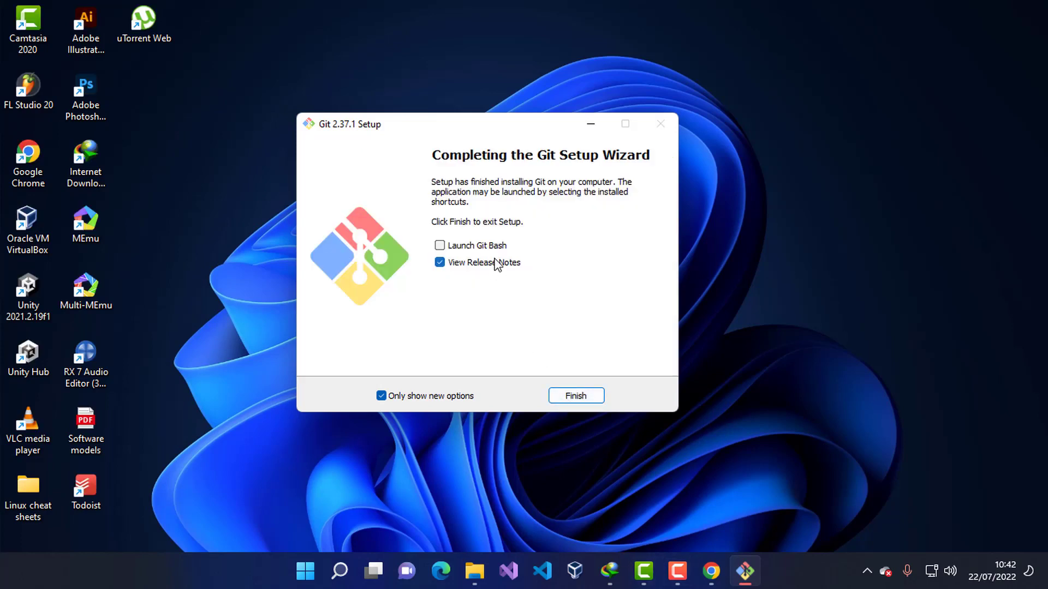
pyautogui.click(496, 265)
# Finish the Git installer, create a desktop folder named 'projects', and drag it to VS Code
pyautogui.click(579, 393)
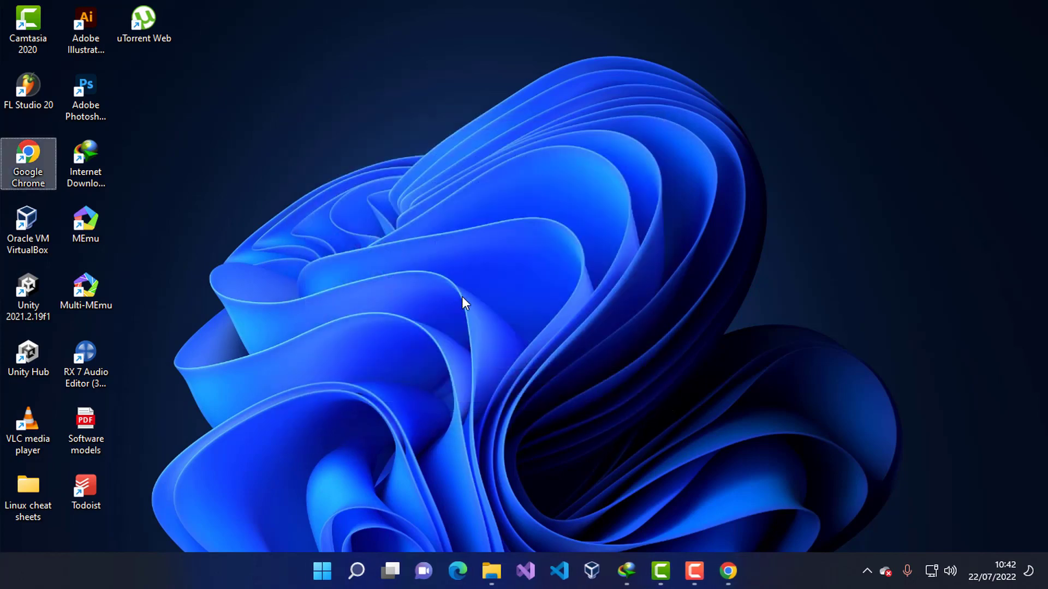
pyautogui.hotkey('ctrl', 'shift', 'n')
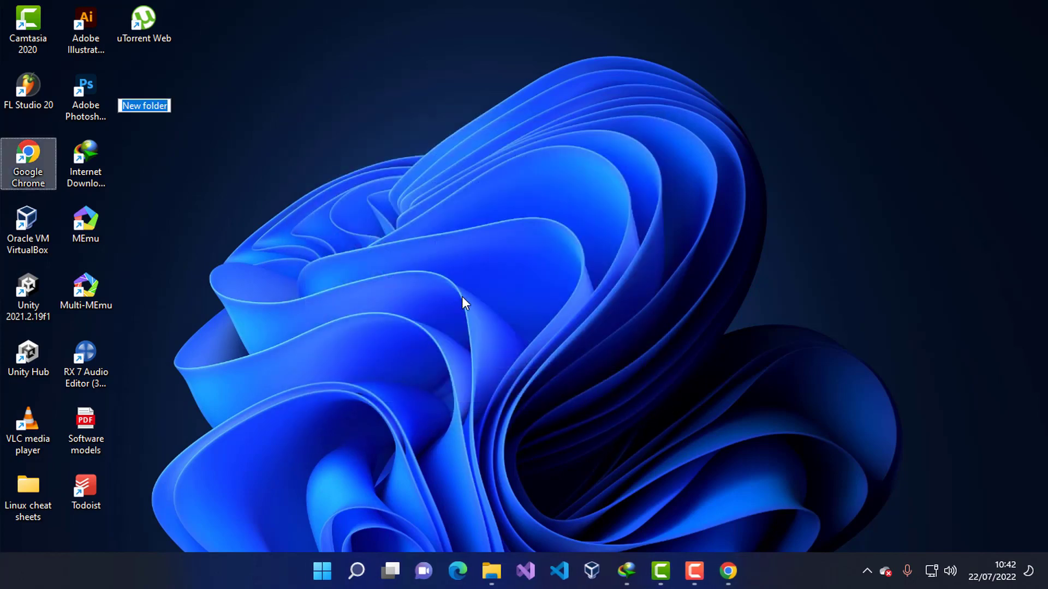
pyautogui.write('r')
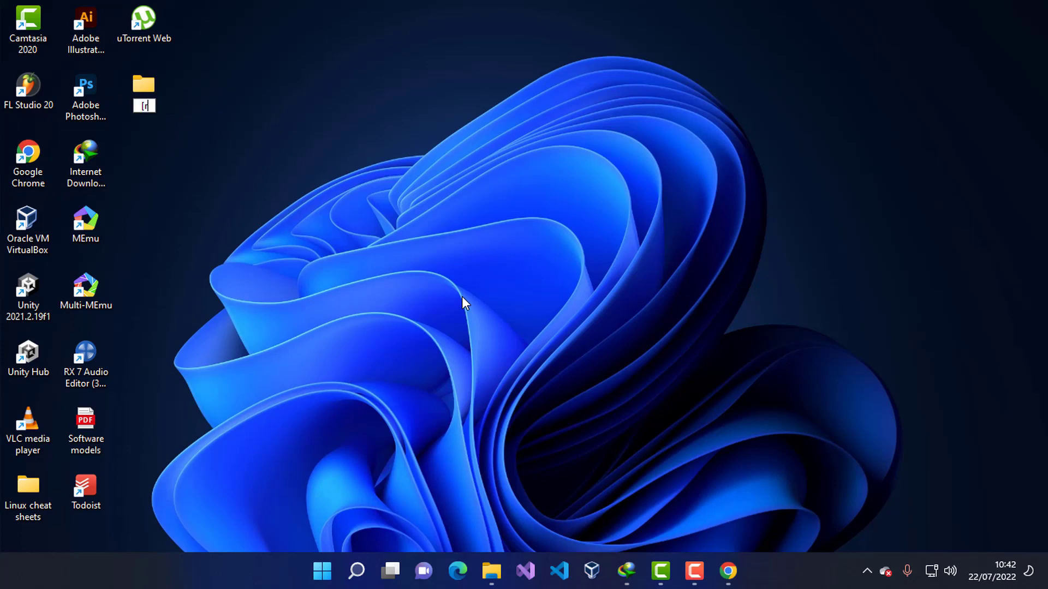
pyautogui.write('rojects')
pyautogui.press('Return')
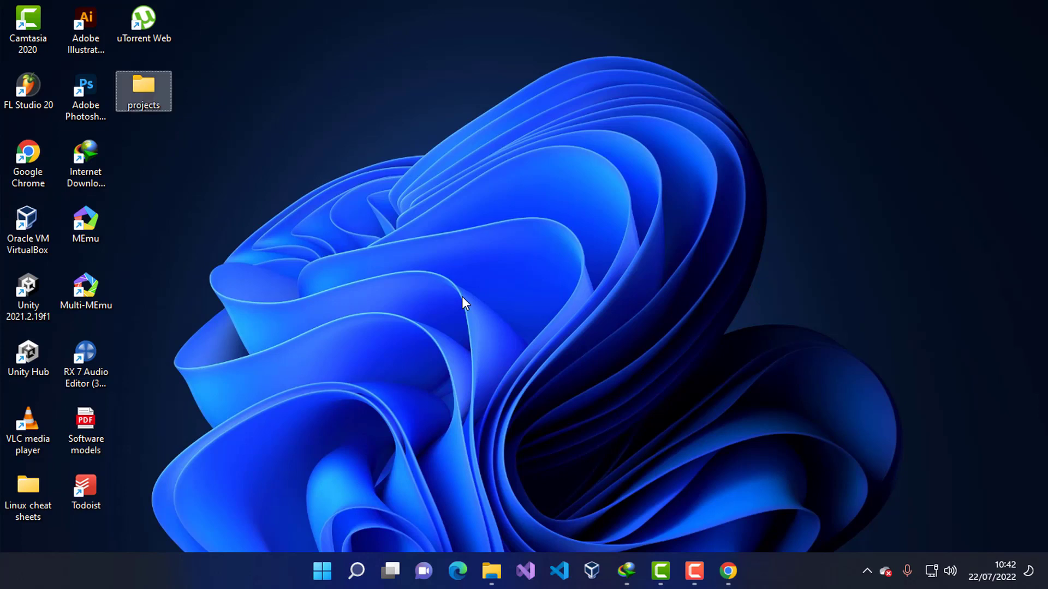
pyautogui.moveTo(151, 90); pyautogui.dragTo(563, 570)
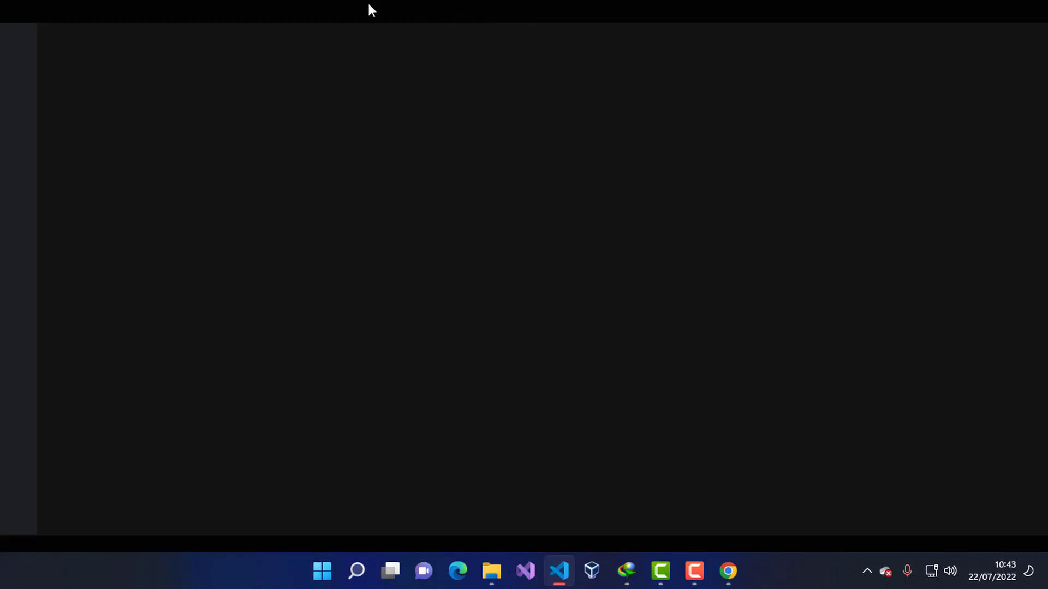
# Drop the projects folder into VS Code, maximise the window, and trust the folder's authors
pyautogui.doubleClick(344, 5)
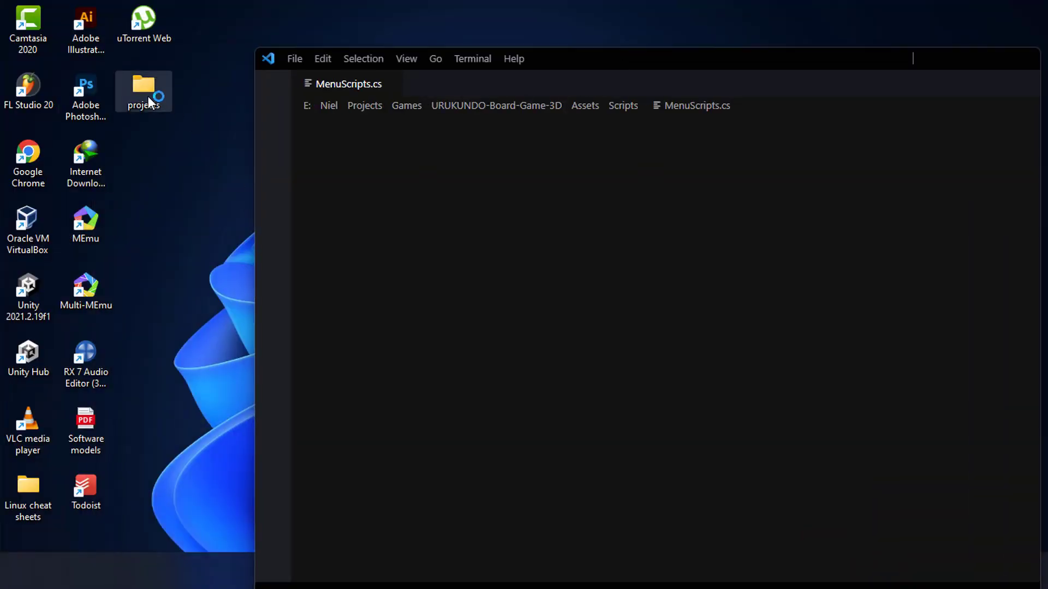
pyautogui.moveTo(142, 96); pyautogui.dragTo(483, 289)
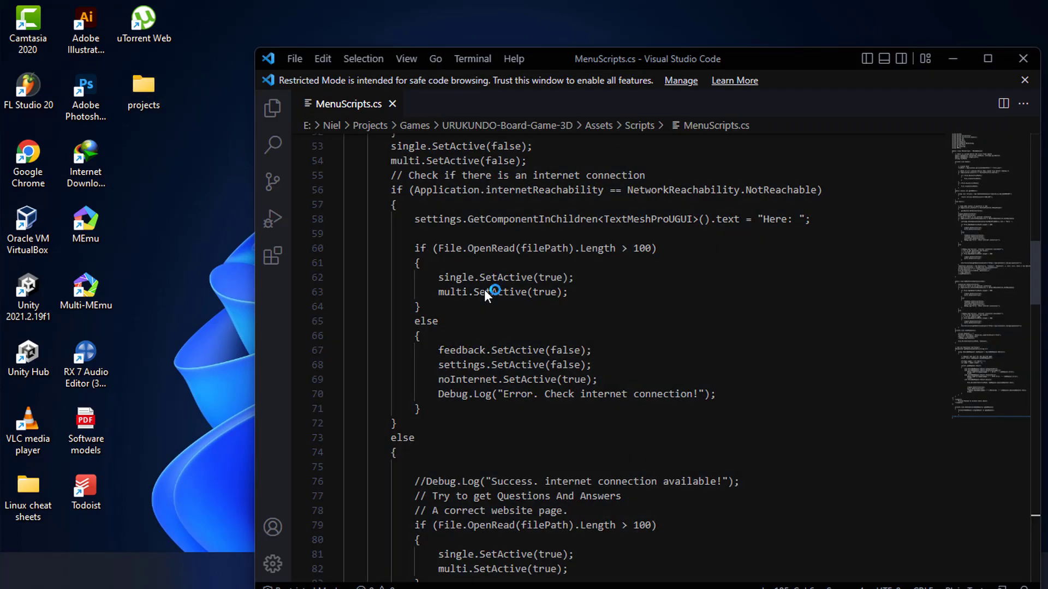
pyautogui.doubleClick(749, 59)
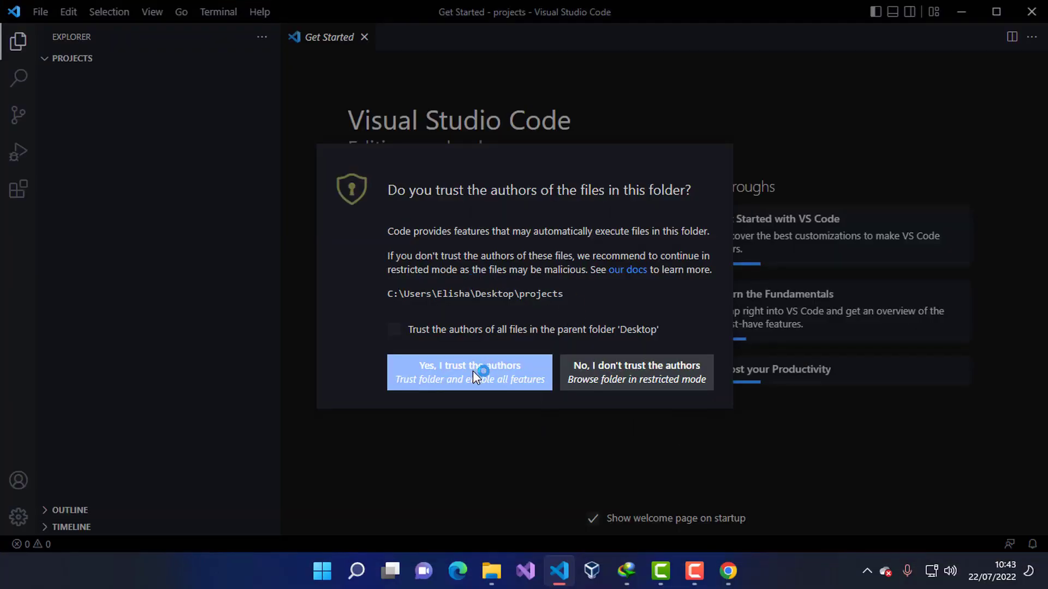
pyautogui.click(472, 371)
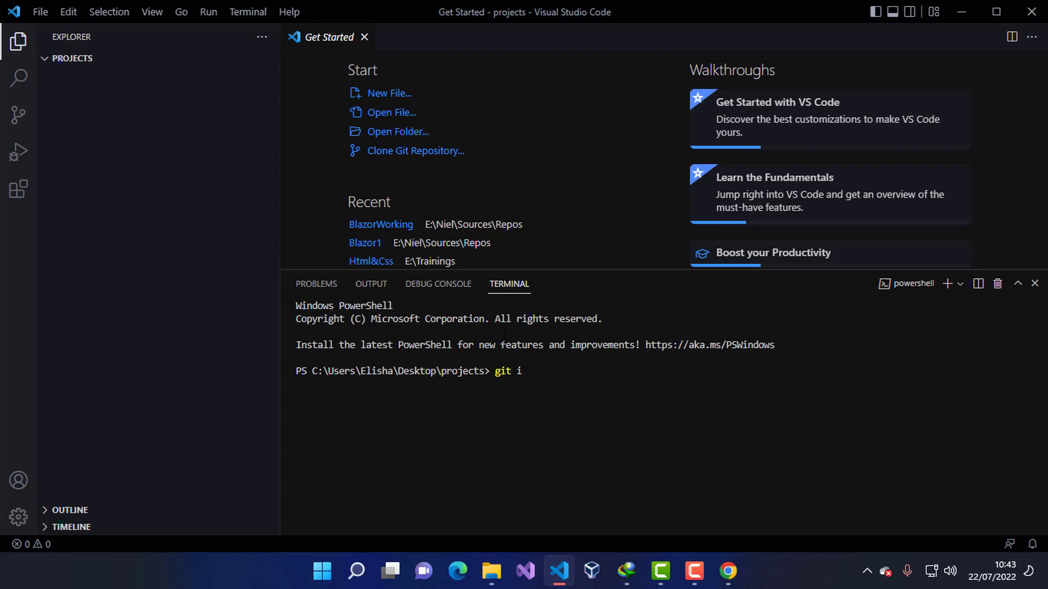
# Run 'git init' and 'git status' in the terminal, then close VS Code
pyautogui.press('Return')
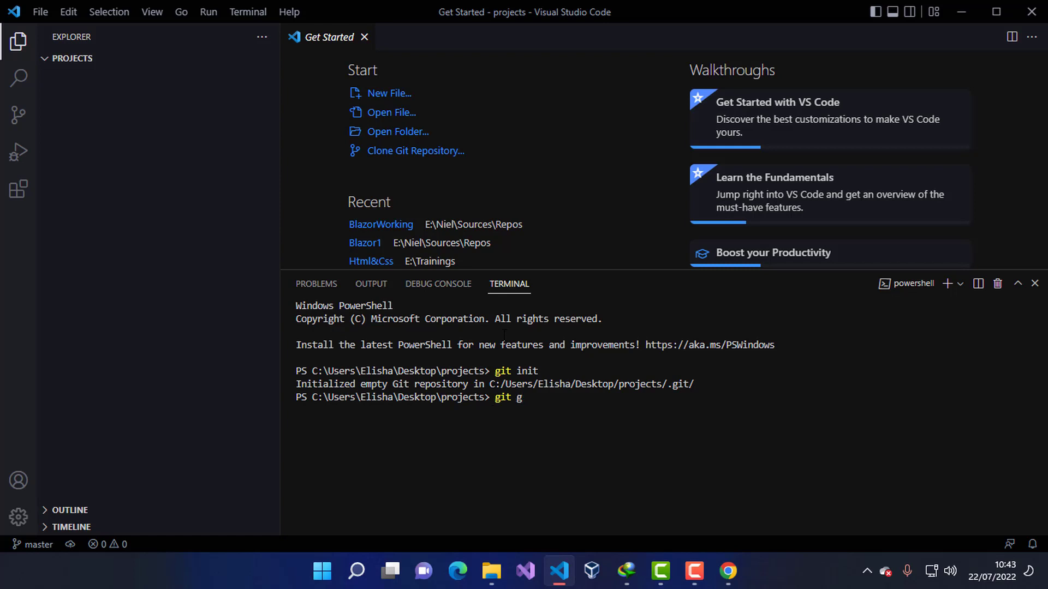
pyautogui.press('Return')
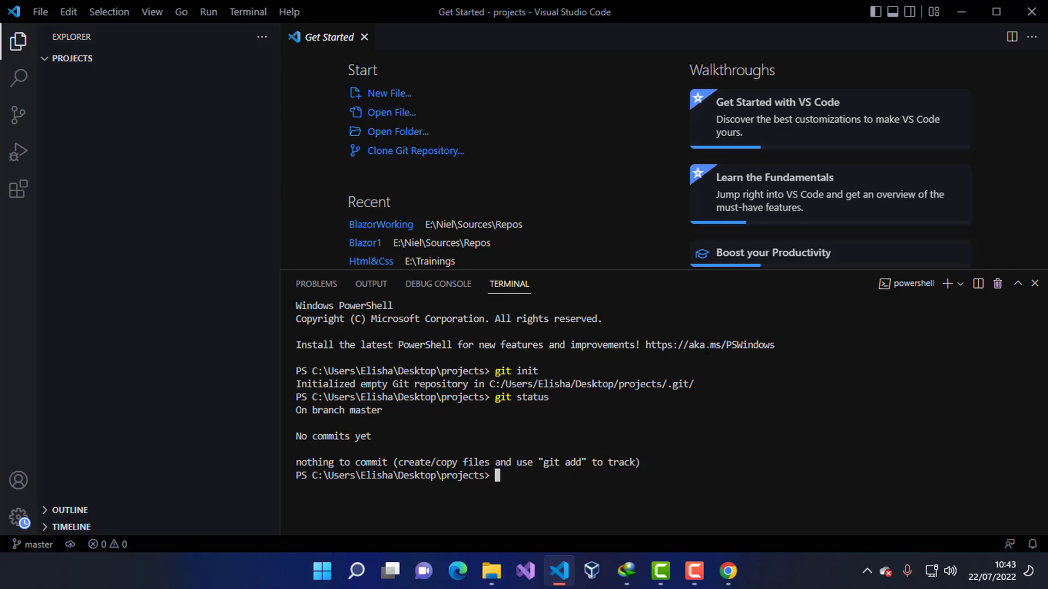
pyautogui.click(1030, 12)
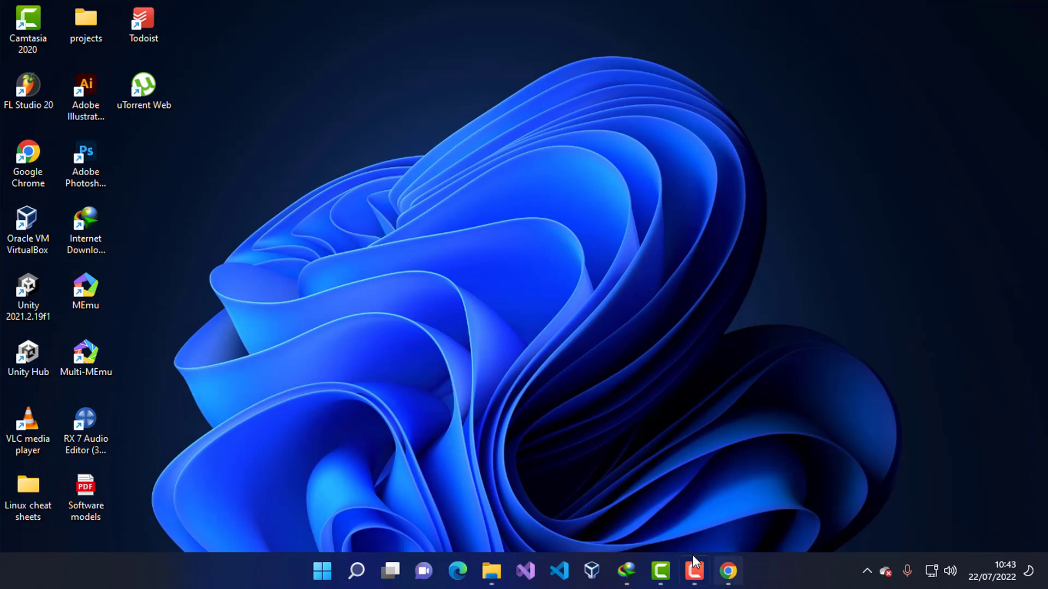
# Search Google for 'sqlite' in a new Chrome tab
pyautogui.click(728, 571)
pyautogui.click(210, 15)
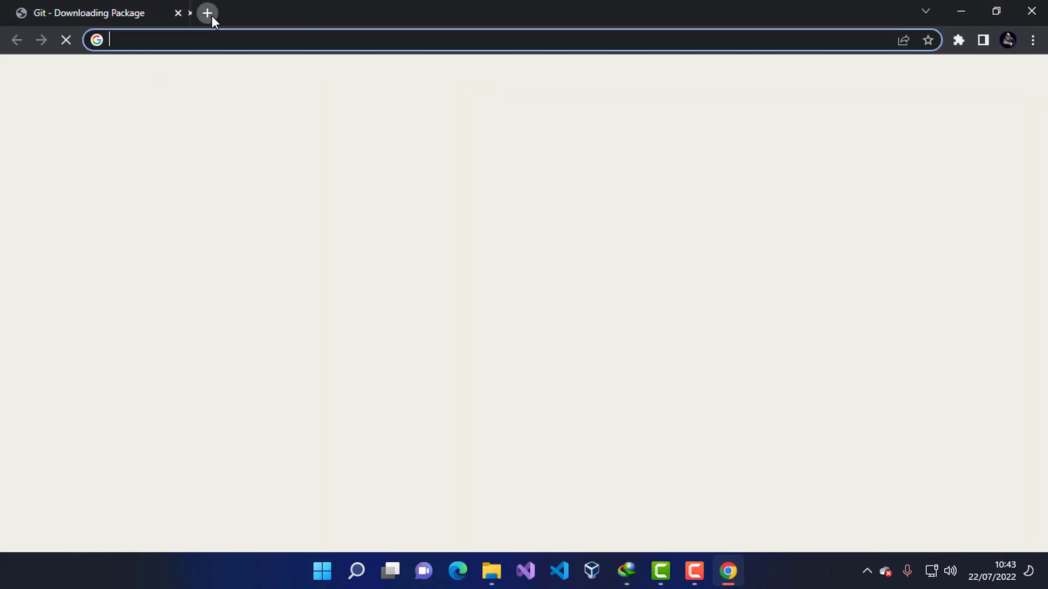
pyautogui.write('sql')
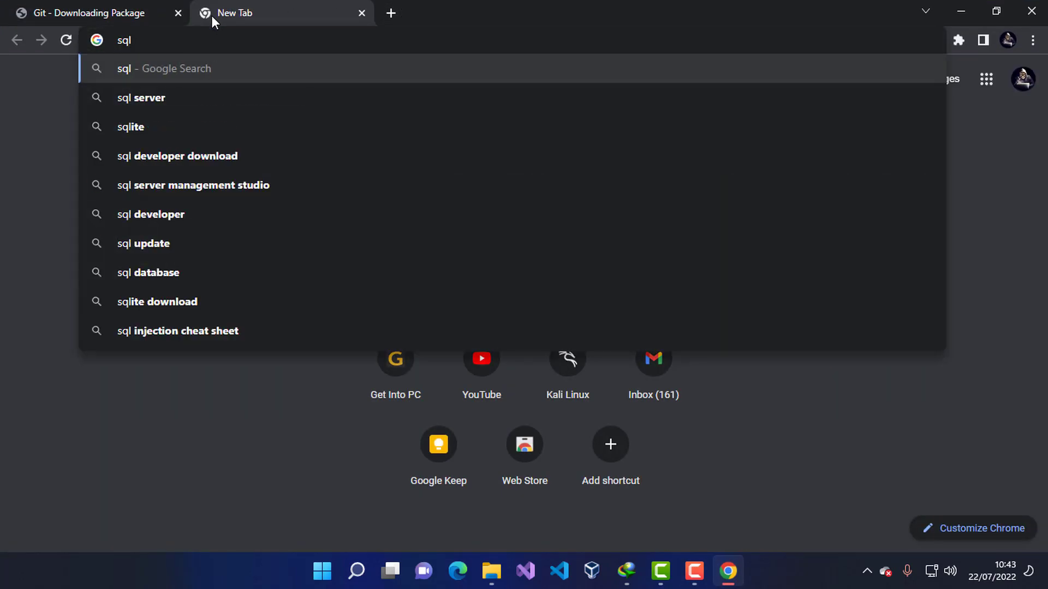
pyautogui.write('ite')
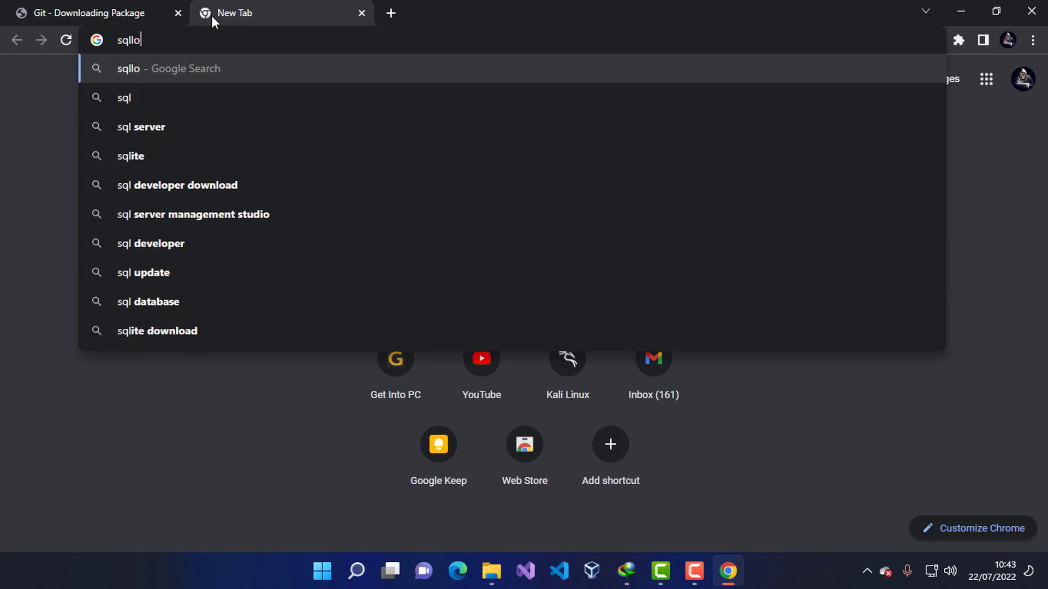
pyautogui.press('BackSpace')
pyautogui.press('BackSpace')
pyautogui.press('BackSpace')
pyautogui.write('=')
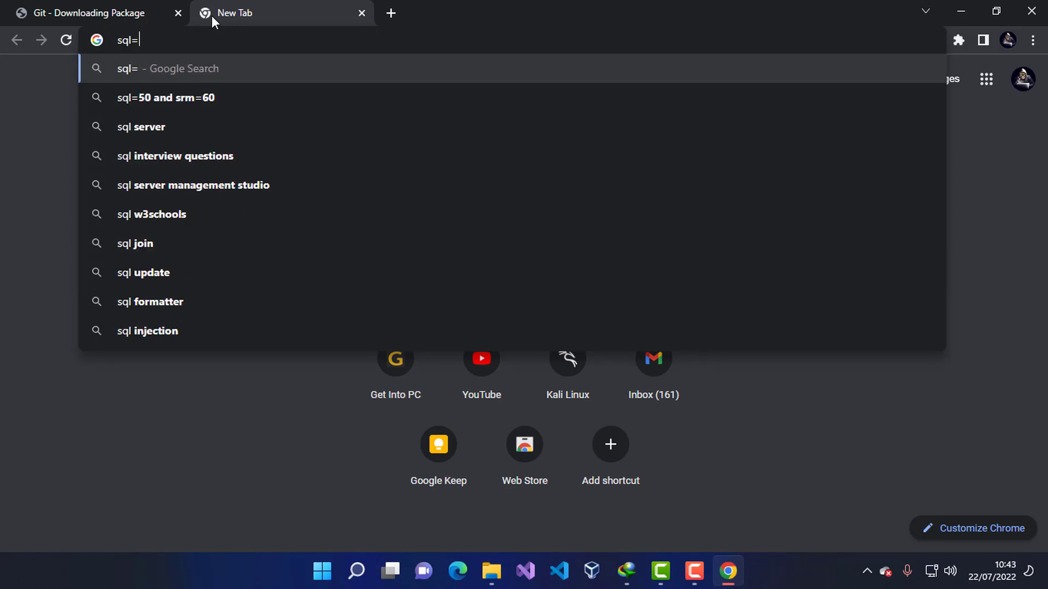
pyautogui.press('BackSpace')
pyautogui.press('BackSpace')
pyautogui.write('ite')
pyautogui.press('Left')
pyautogui.press('Left')
pyautogui.press('Left')
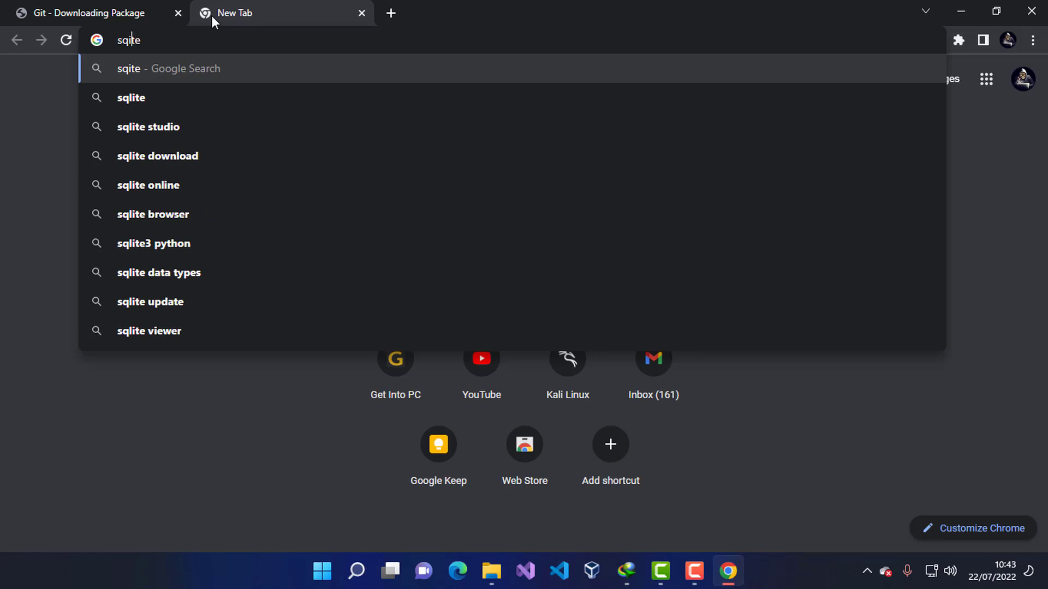
pyautogui.write('l')
pyautogui.press('Return')
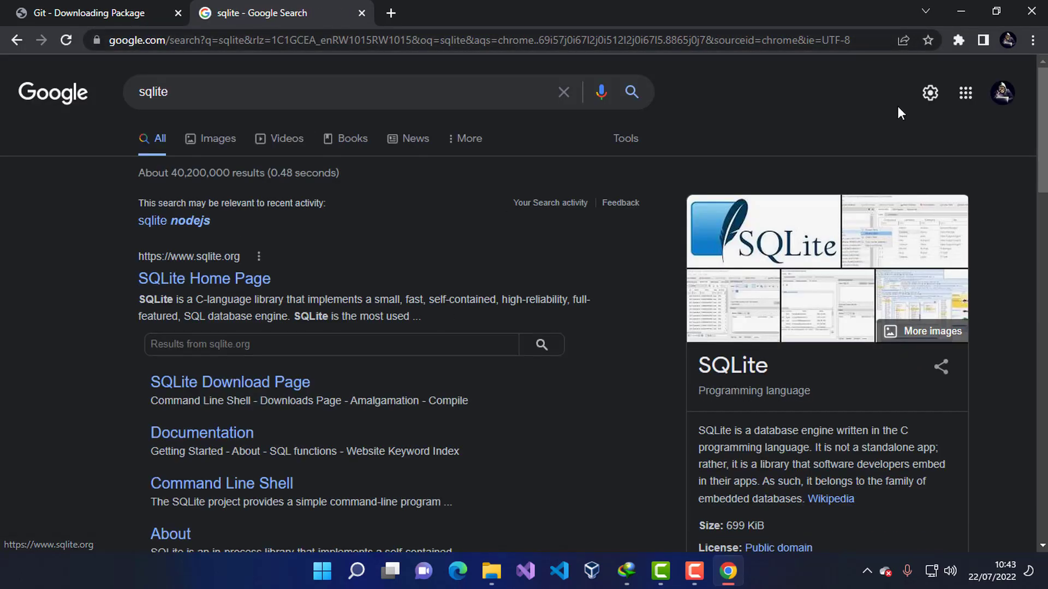
# Find the SQLite Home Page result for sqlite.org and open it
pyautogui.scroll(-3, 539, 433)
pyautogui.scroll(2, 514, 423)
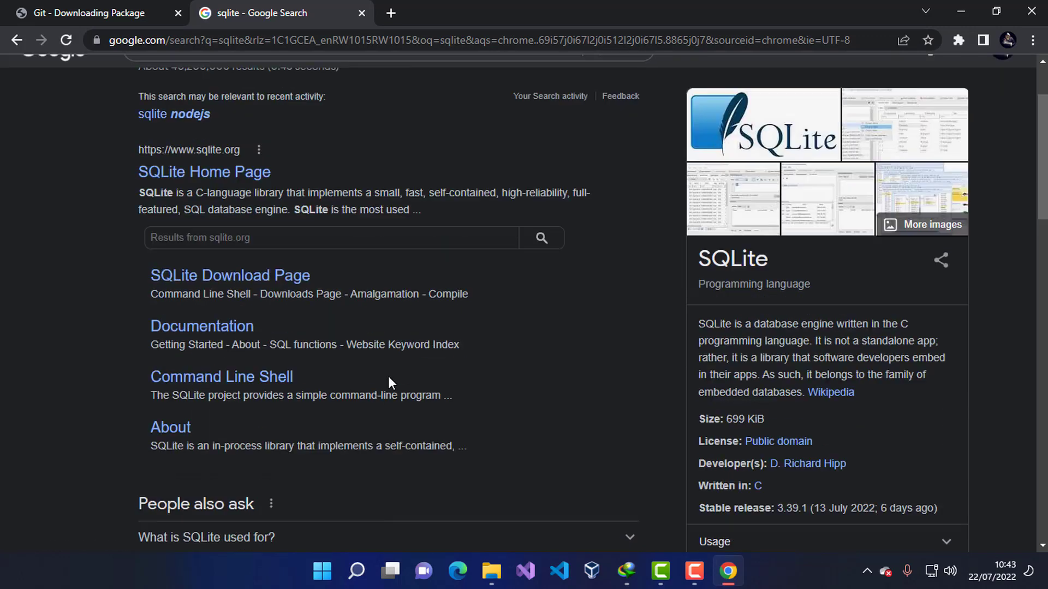
pyautogui.scroll(1, 426, 319)
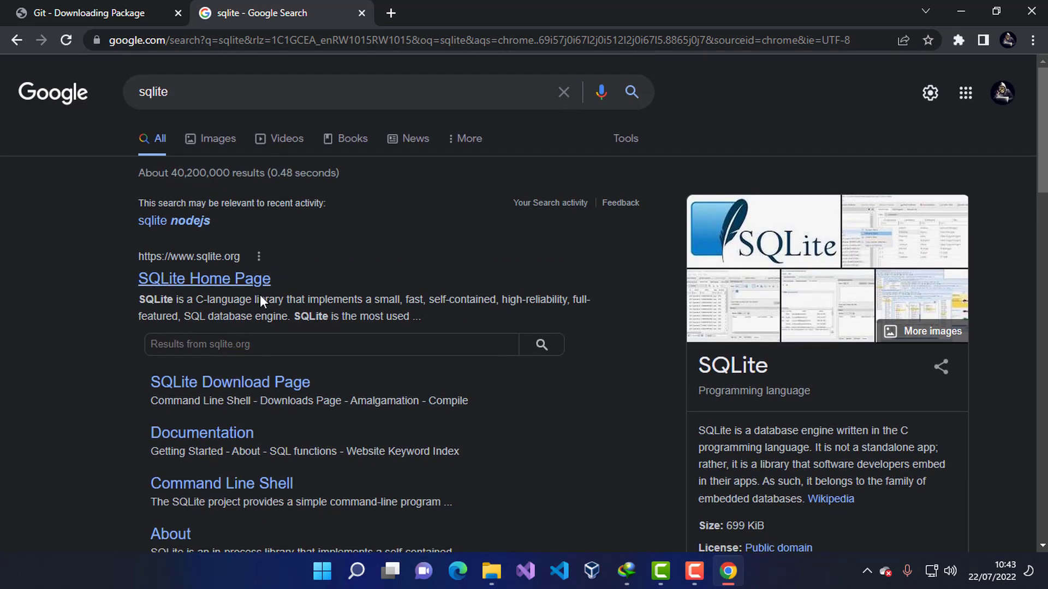
pyautogui.click(228, 286)
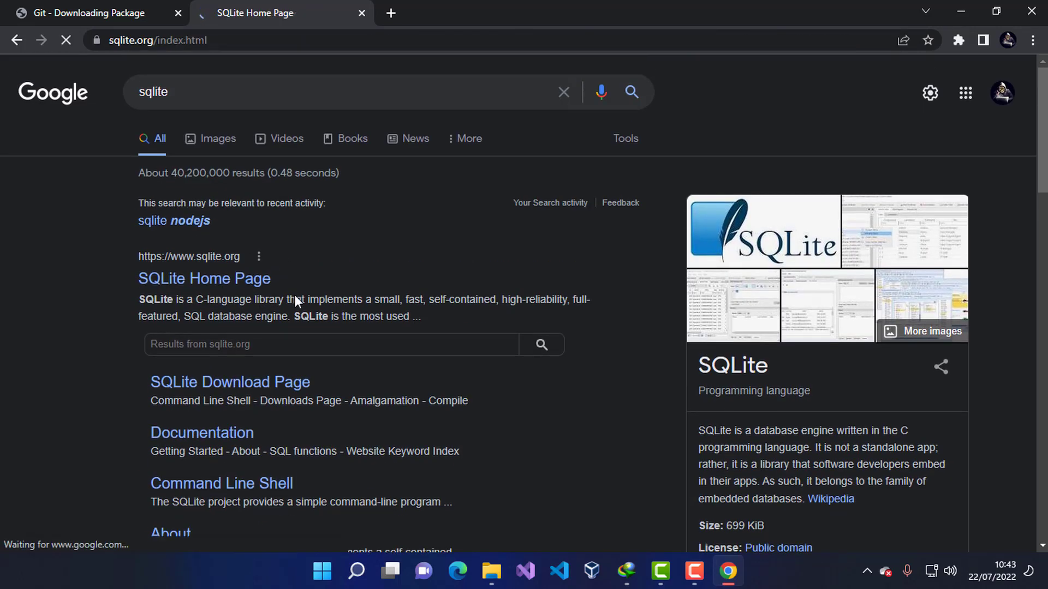
# Go from the SQLite home page to its Download page and scroll to the Windows binaries
pyautogui.scroll(-2, 295, 295)
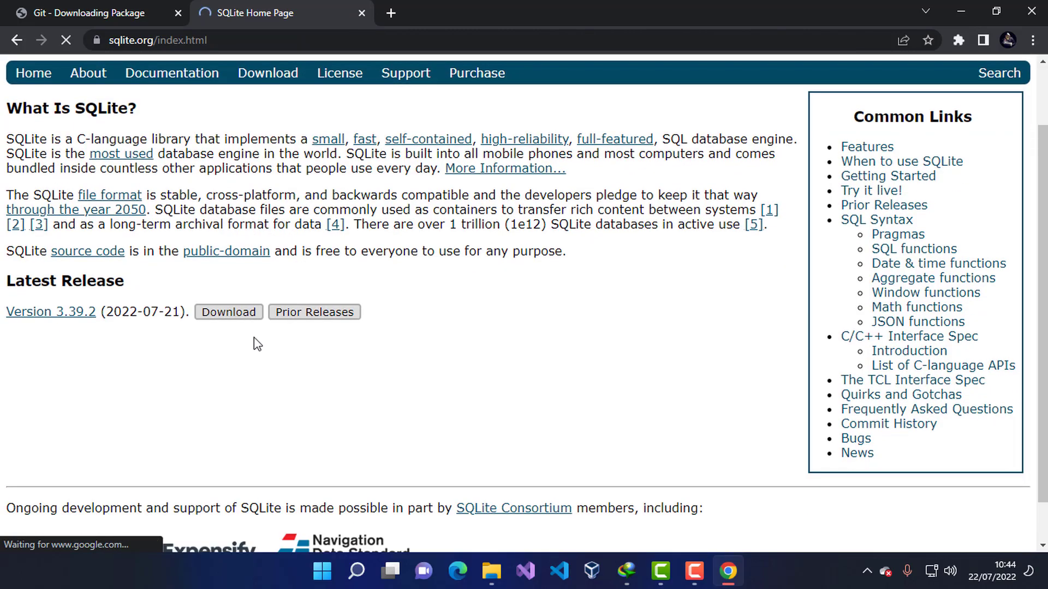
pyautogui.click(237, 322)
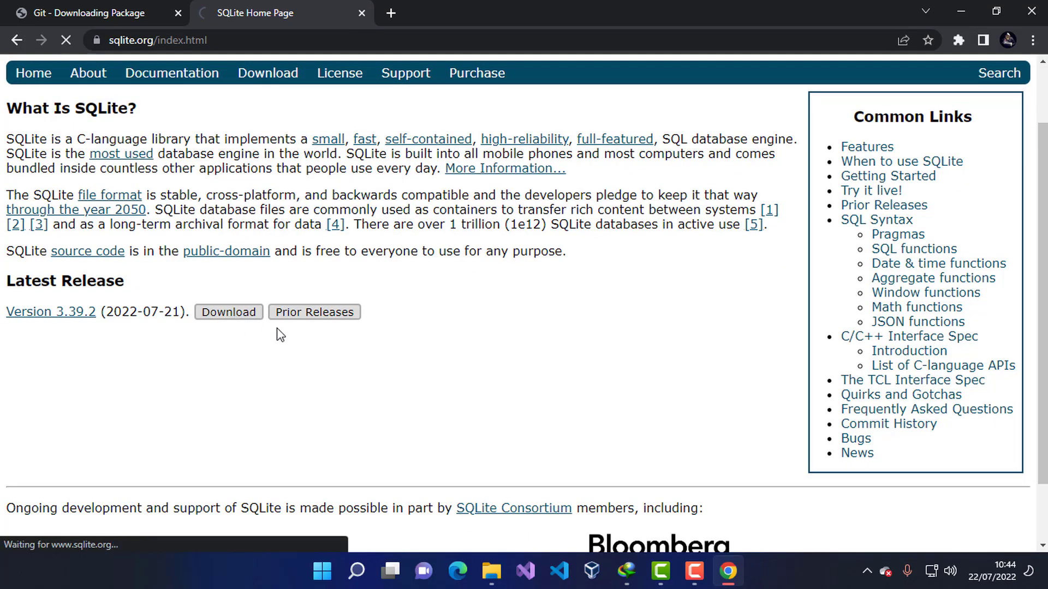
pyautogui.scroll(-3, 550, 100)
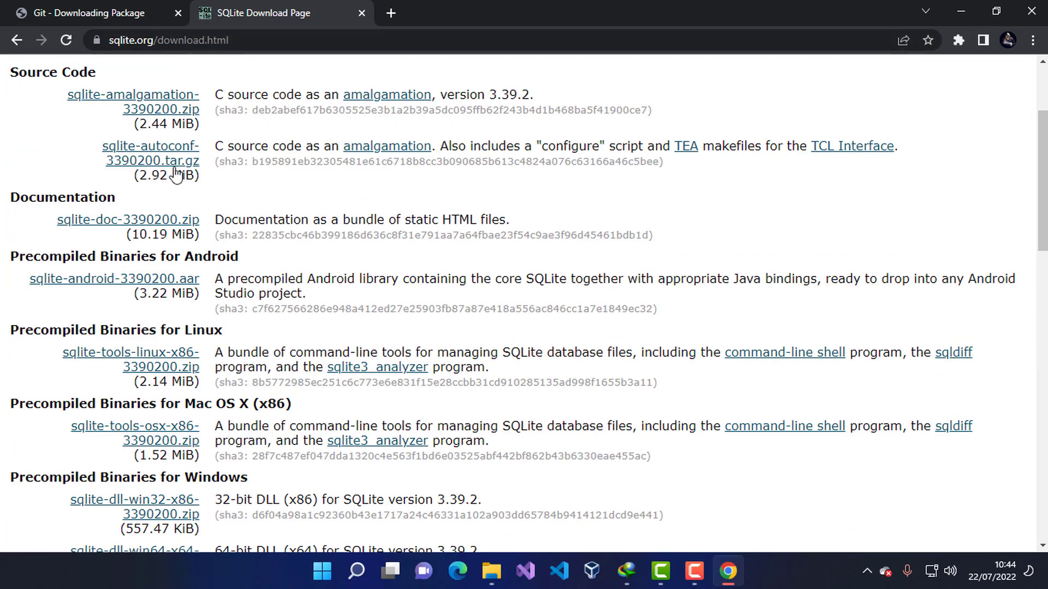
pyautogui.scroll(-3, 338, 387)
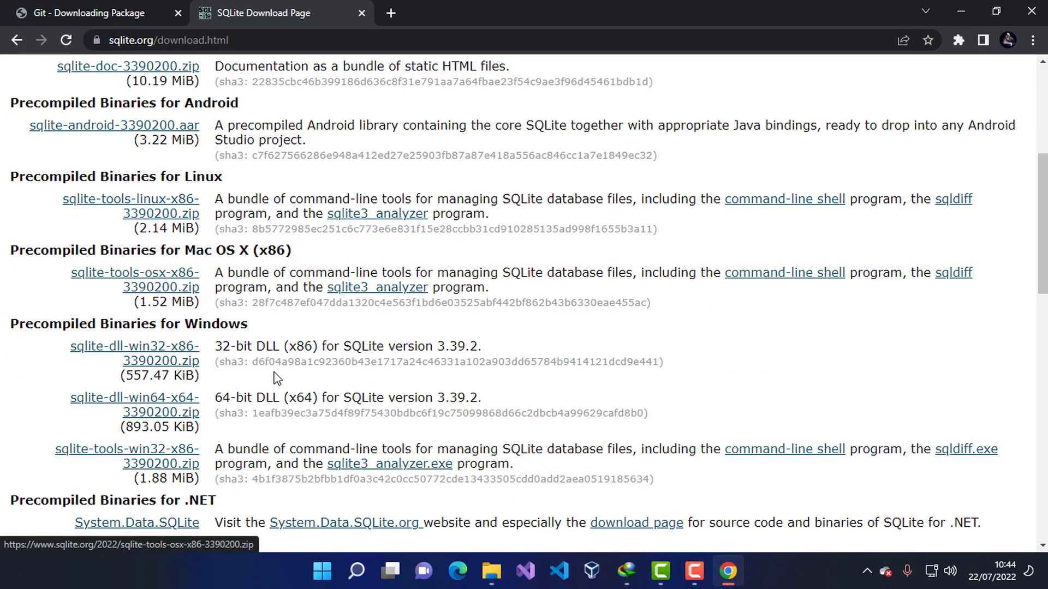
pyautogui.scroll(-2, 274, 375)
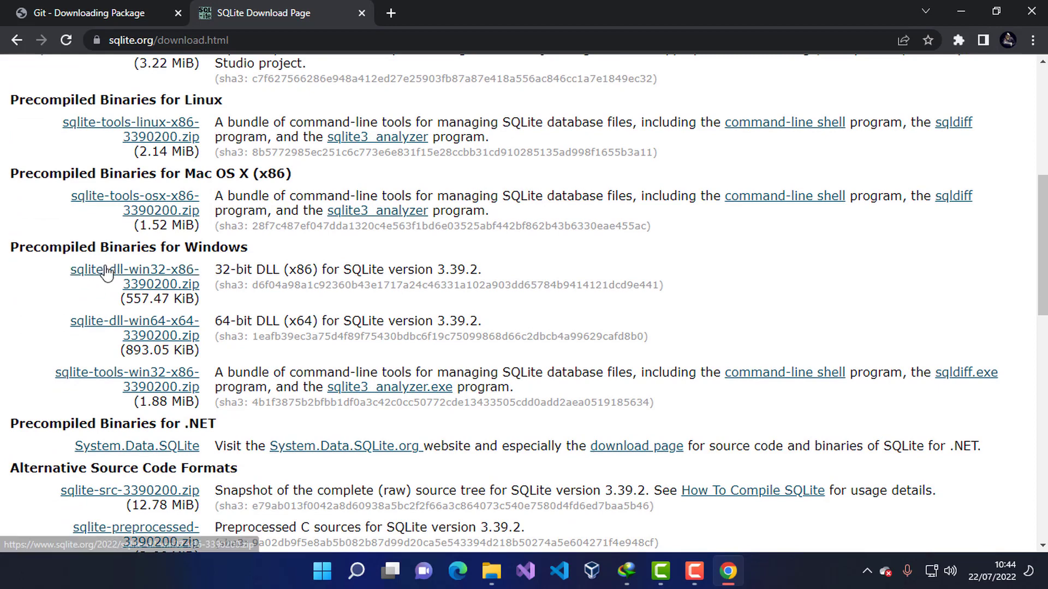
# Download sqlite-dll-win64-x64-3390200.zip through IDM and open the completed archive
pyautogui.moveTo(222, 321); pyautogui.dragTo(424, 321)
pyautogui.click(149, 327)
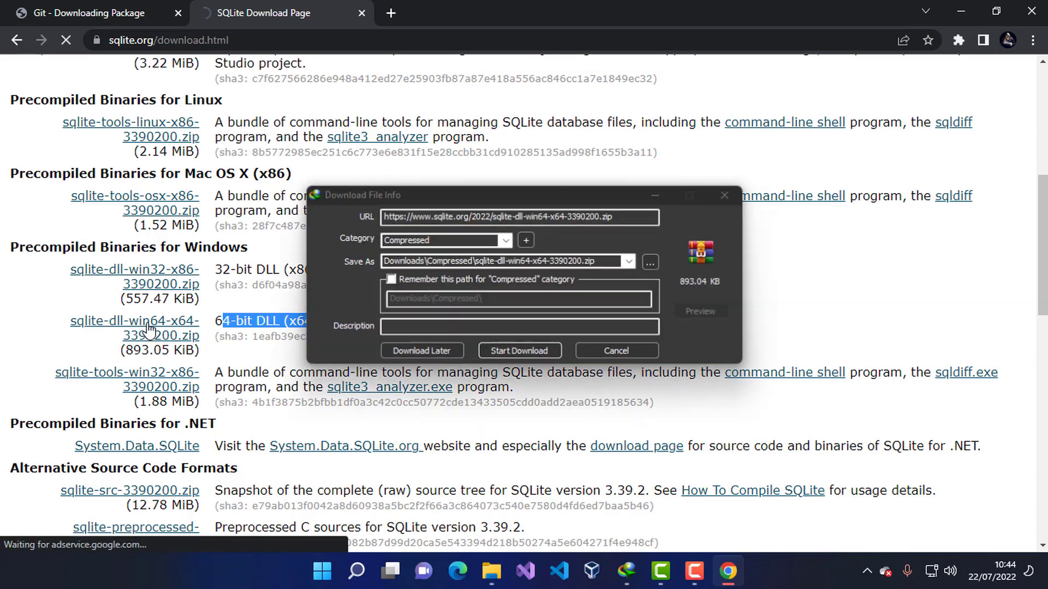
pyautogui.click(523, 349)
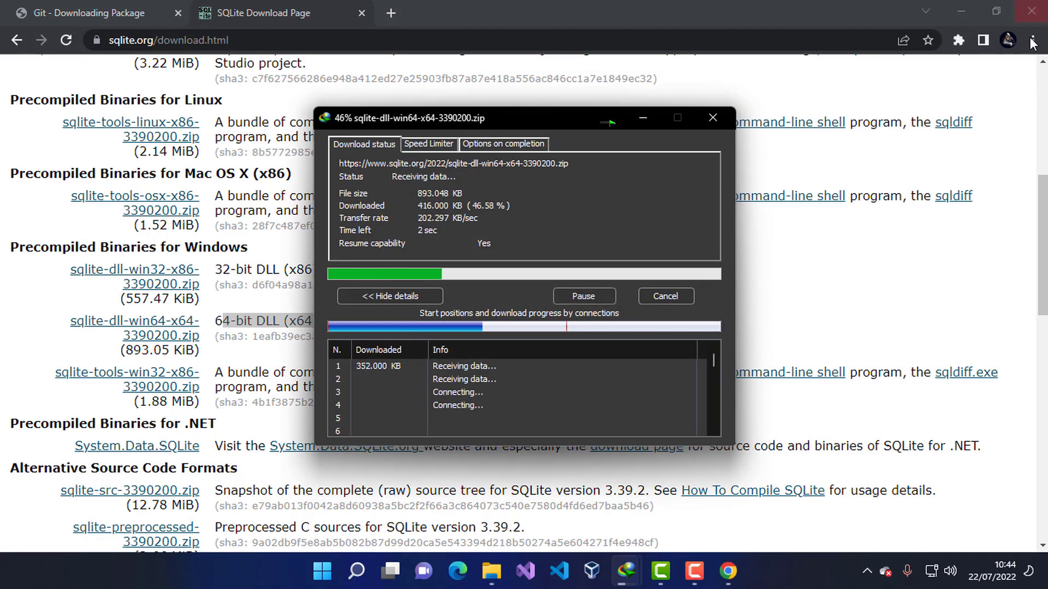
pyautogui.click(961, 11)
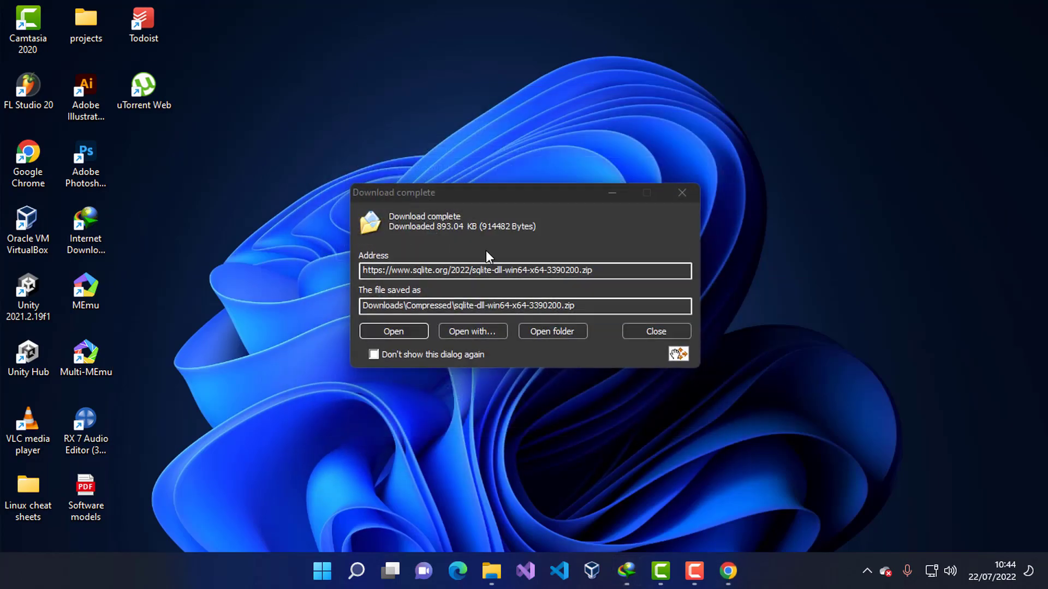
pyautogui.click(394, 332)
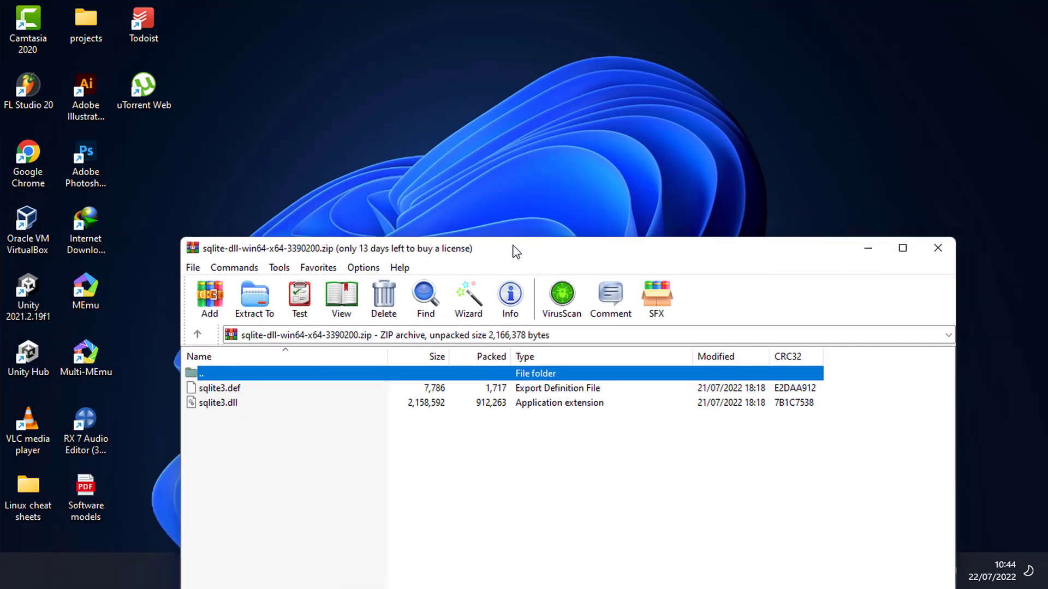
# Open File Explorer and browse to C:\Windows\System32
pyautogui.moveTo(513, 251); pyautogui.dragTo(655, 105)
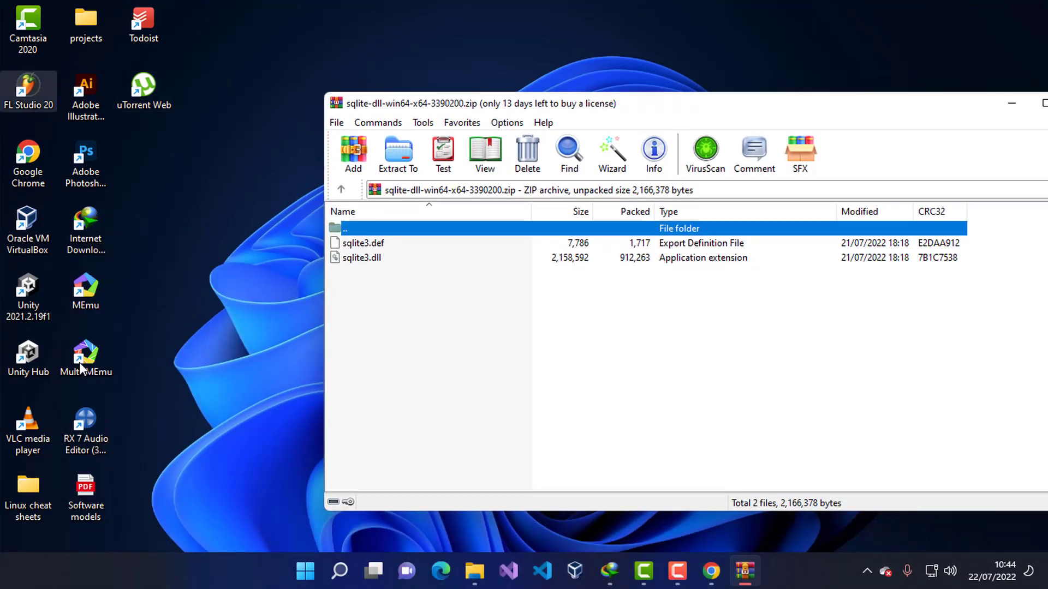
pyautogui.click(463, 571)
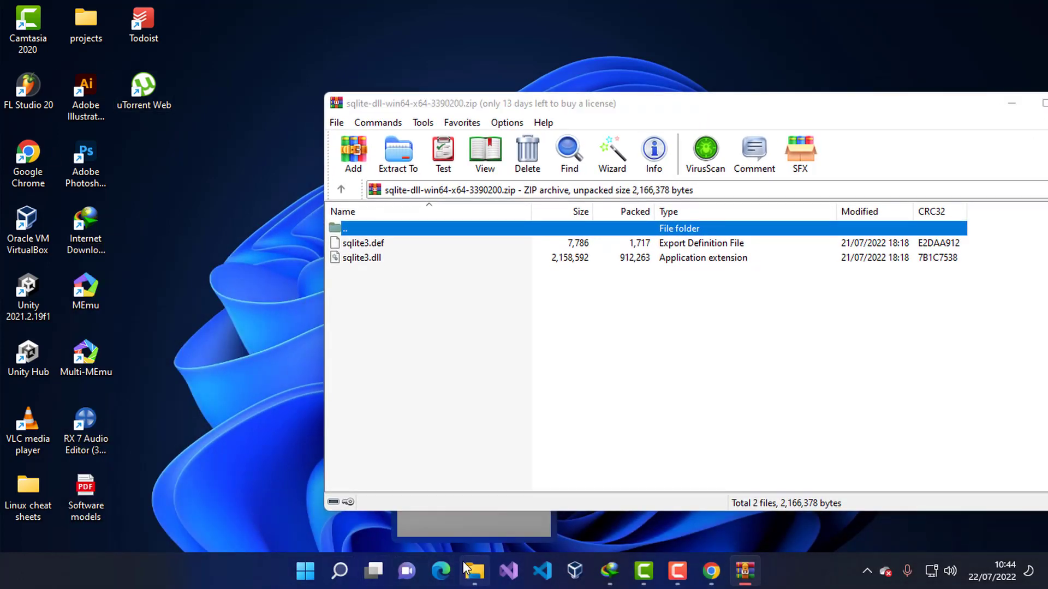
pyautogui.click(441, 532)
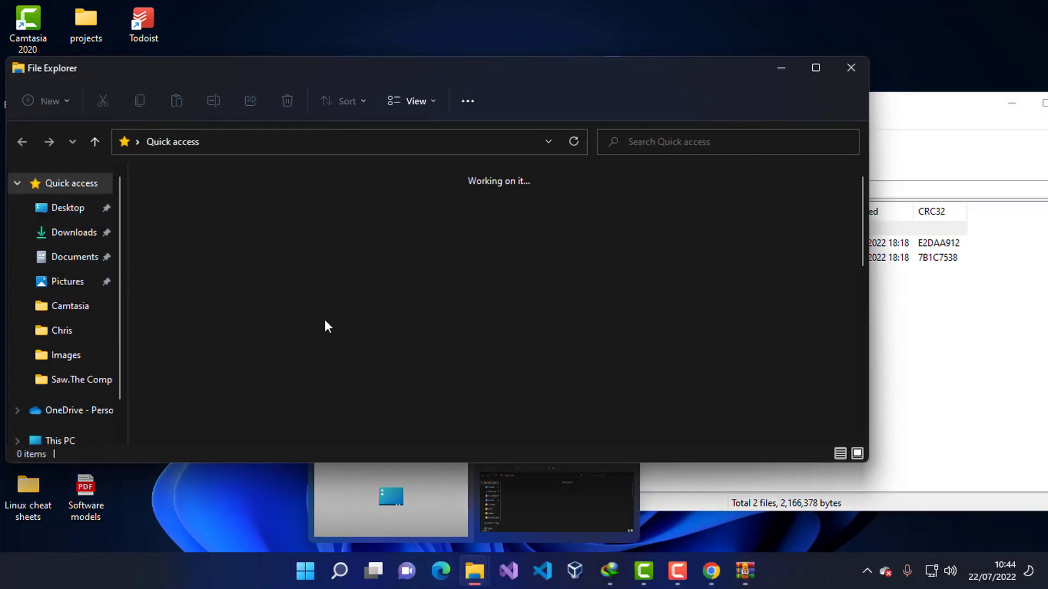
pyautogui.click(55, 440)
pyautogui.doubleClick(237, 317)
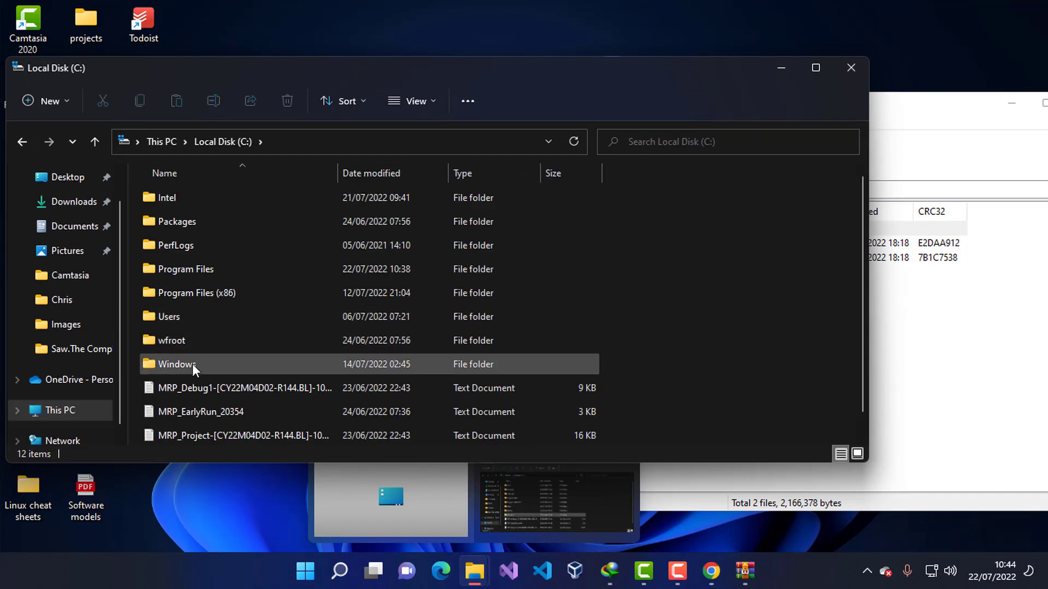
pyautogui.doubleClick(192, 362)
pyautogui.scroll(-4, 211, 381)
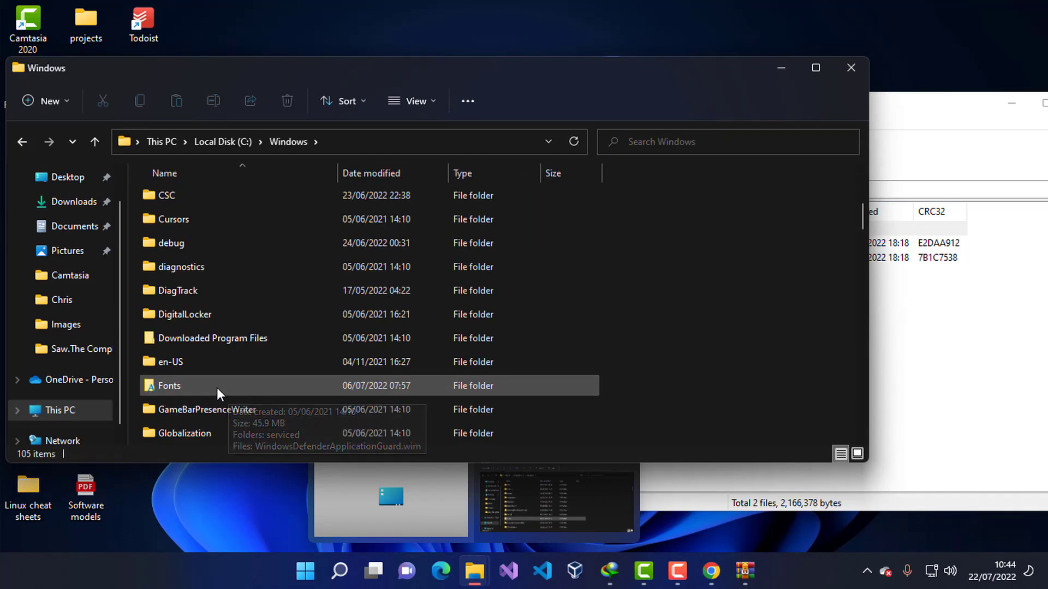
pyautogui.scroll(-7, 217, 396)
pyautogui.scroll(-8, 208, 409)
pyautogui.click(208, 409)
pyautogui.doubleClick(218, 410)
# Drag sqlite3.def and sqlite3.dll toward System32, cancel the permission prompt, and dock the archive right
pyautogui.click(745, 571)
pyautogui.moveTo(456, 344); pyautogui.dragTo(382, 241)
pyautogui.moveTo(362, 257); pyautogui.dragTo(242, 157)
pyautogui.moveTo(290, 54); pyautogui.dragTo(326, 61)
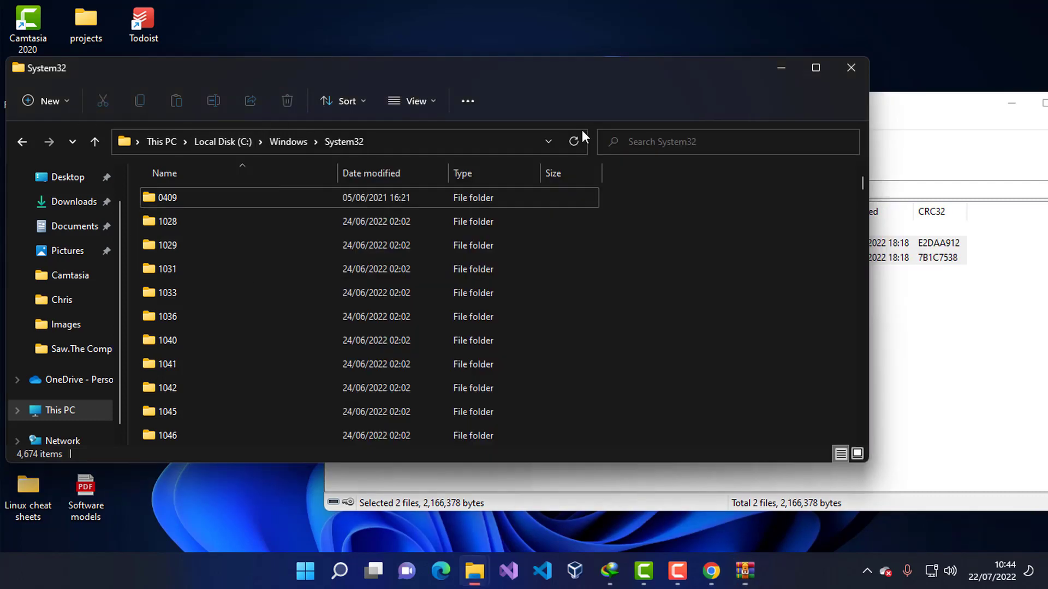
pyautogui.click(641, 208)
pyautogui.moveTo(508, 104); pyautogui.dragTo(1040, 167)
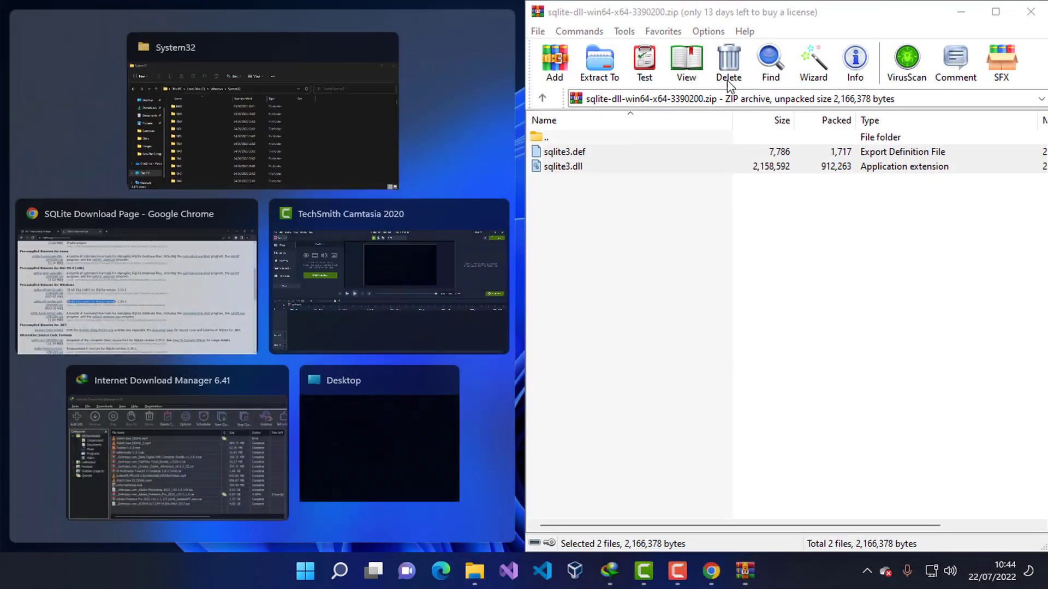
# Copy sqlite3.def and sqlite3.dll into System32 with administrator permission for all items, then close both windows
pyautogui.click(354, 84)
pyautogui.moveTo(550, 165); pyautogui.dragTo(518, 346)
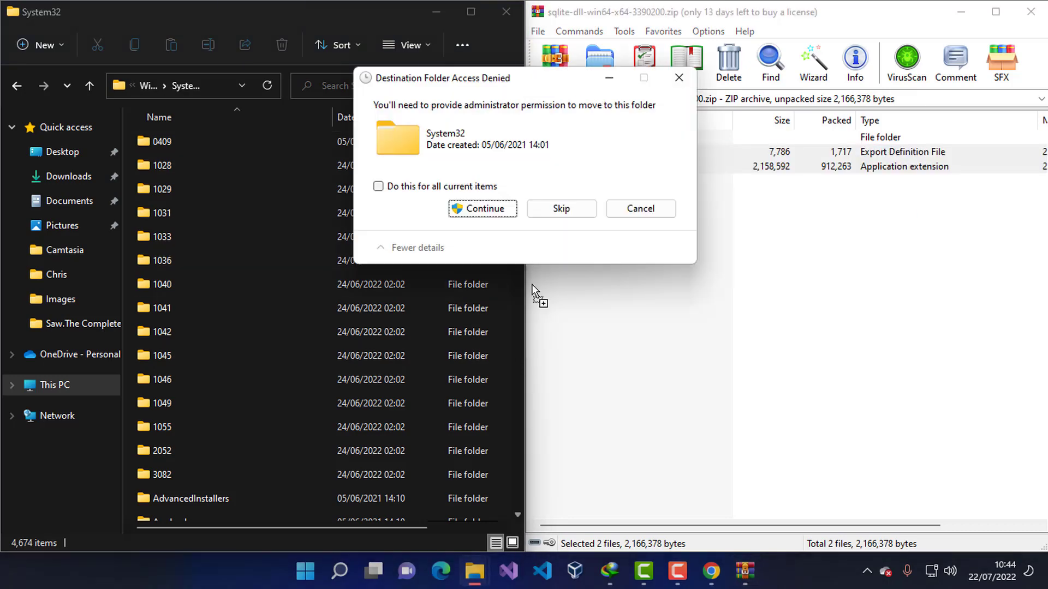
pyautogui.click(440, 187)
pyautogui.click(486, 209)
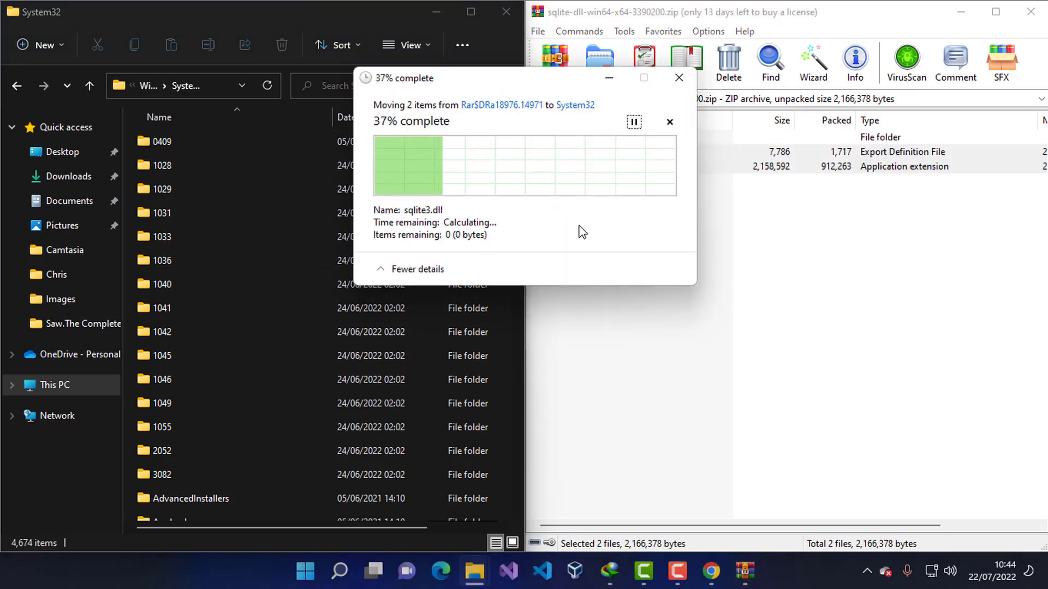
pyautogui.scroll(-4, 391, 326)
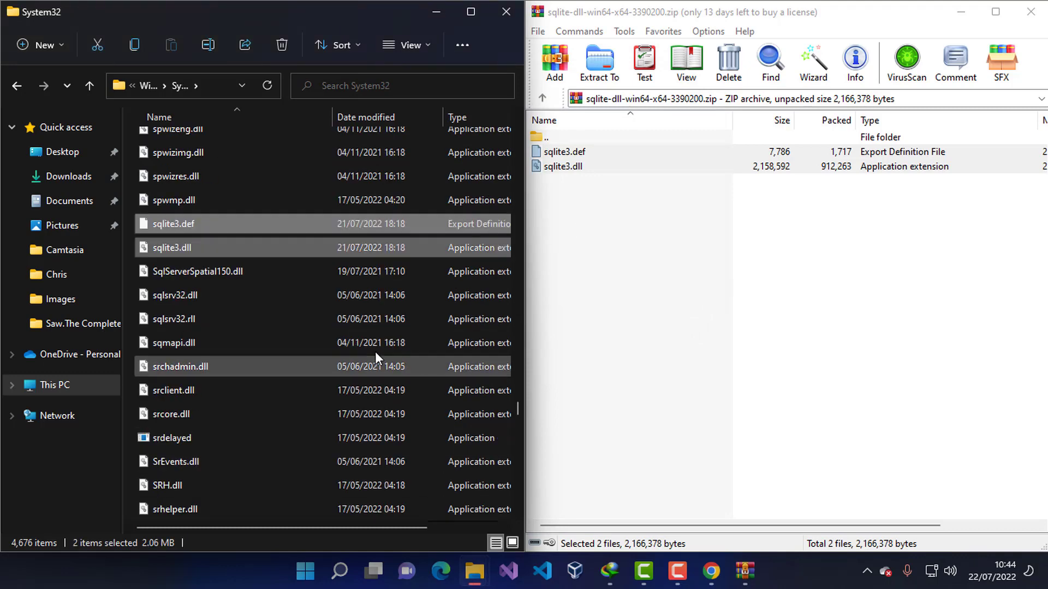
pyautogui.click(506, 12)
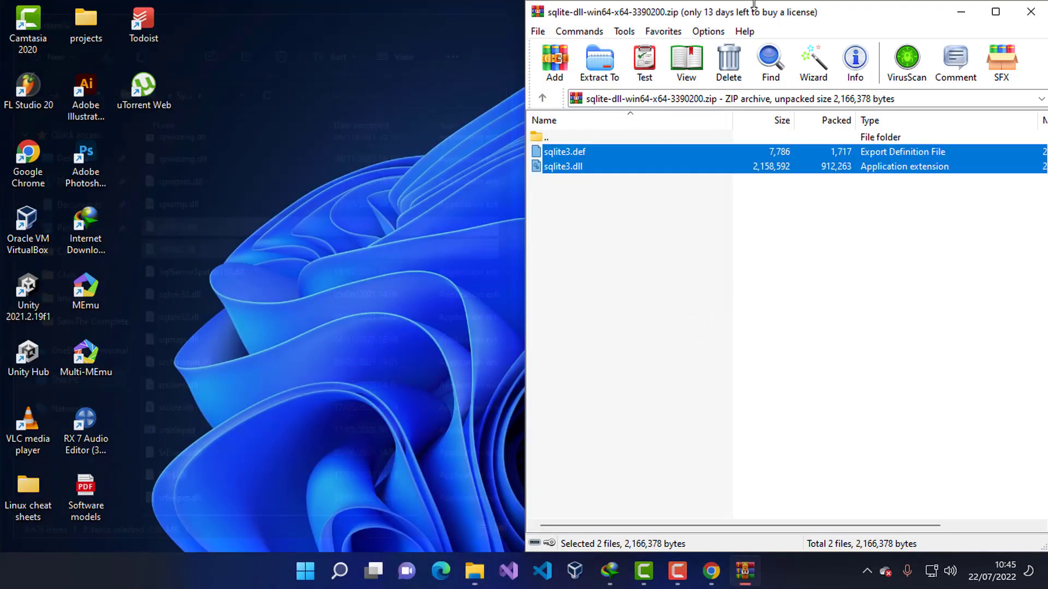
pyautogui.moveTo(795, 16); pyautogui.dragTo(277, 85)
pyautogui.click(633, 79)
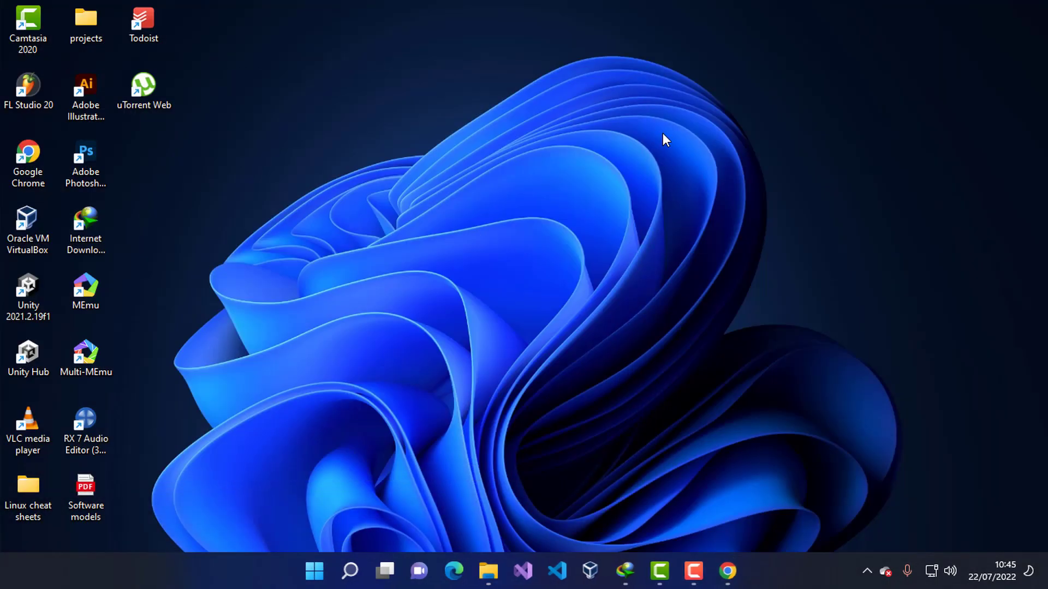
# Close the SQLite download tab and search Google for 'ruby installer' in a new tab
pyautogui.click(711, 571)
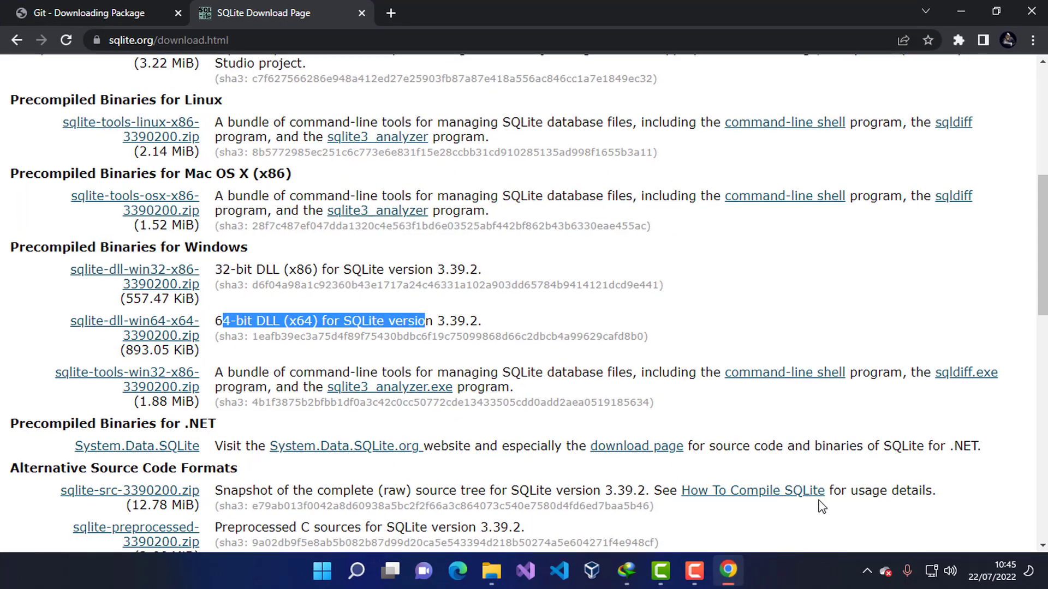
pyautogui.click(362, 13)
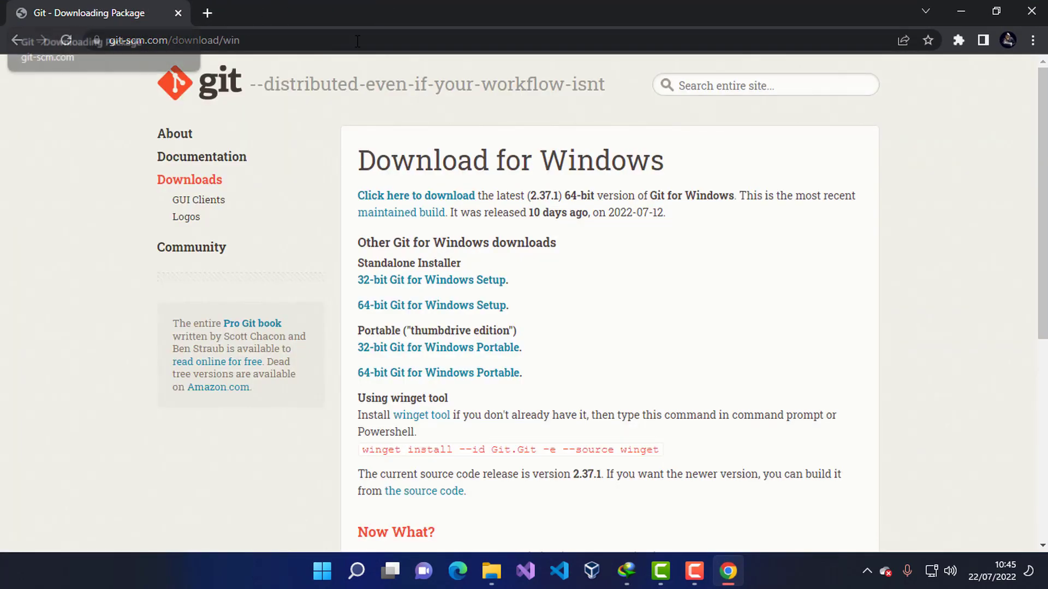
pyautogui.click(208, 11)
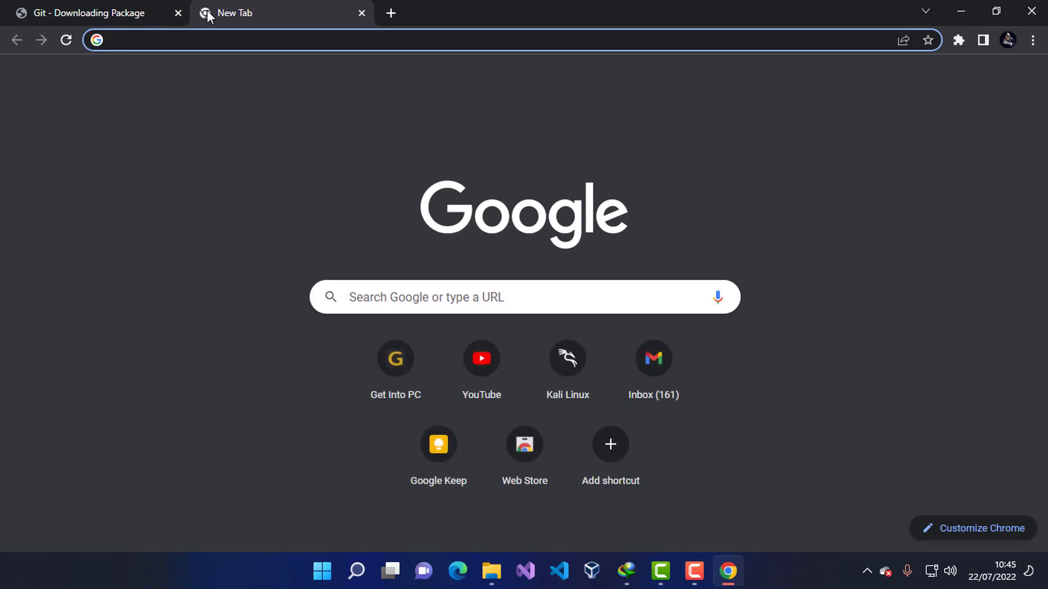
pyautogui.write('ruby installer')
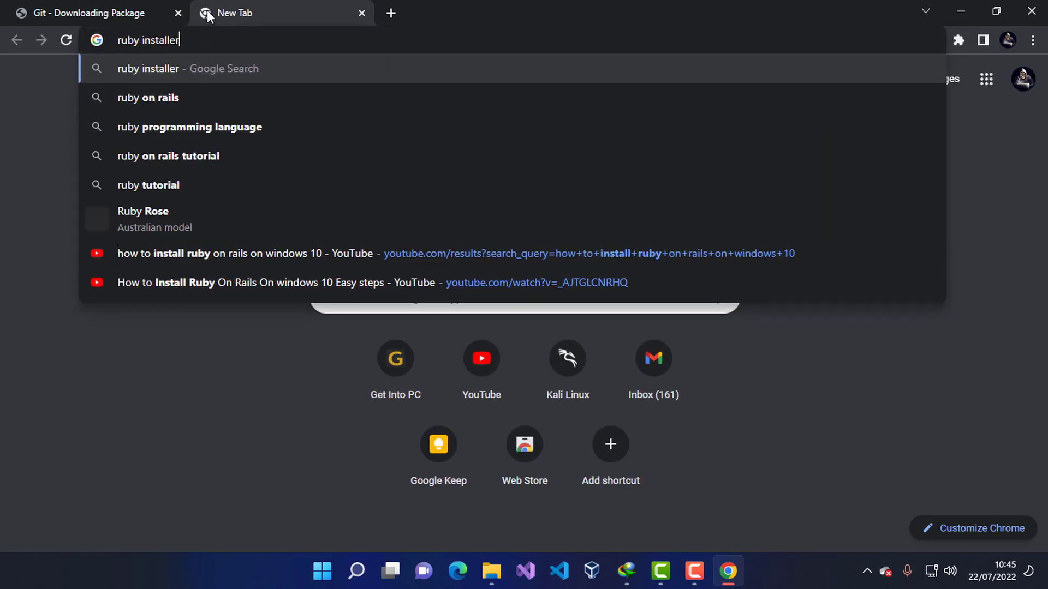
pyautogui.press('Return')
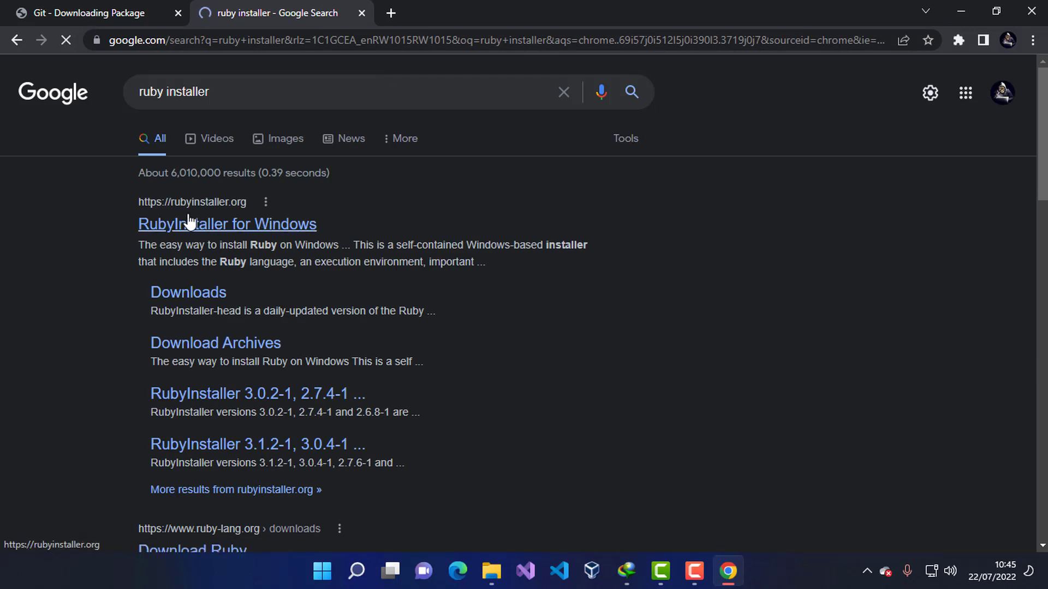
# Open rubyinstaller.org, view the latest release news, then go to its Downloads page
pyautogui.click(233, 226)
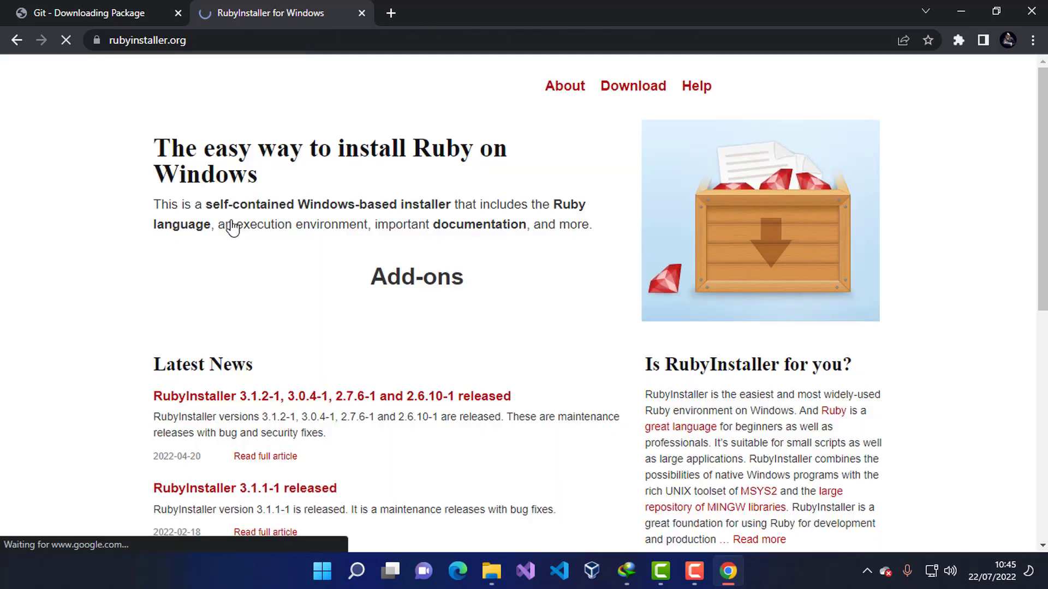
pyautogui.scroll(-4, 456, 411)
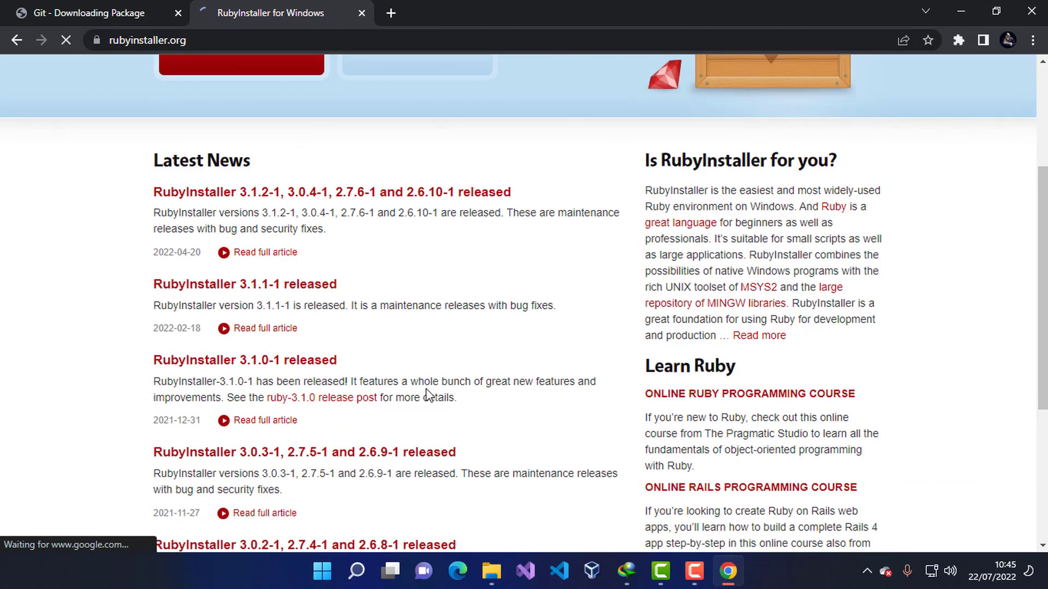
pyautogui.scroll(-4, 428, 397)
pyautogui.scroll(6, 428, 397)
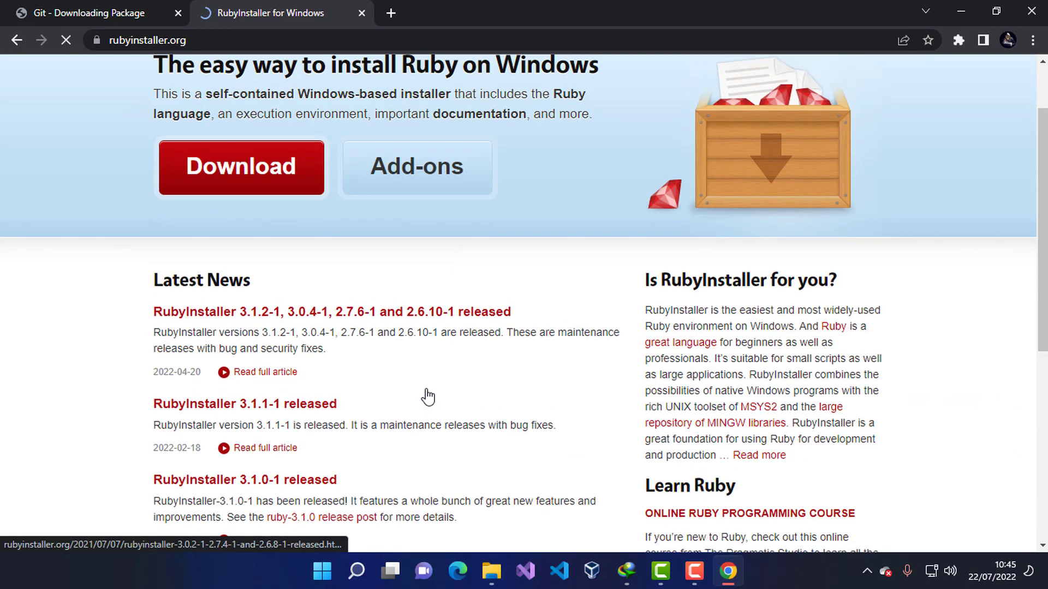
pyautogui.scroll(-1, 326, 259)
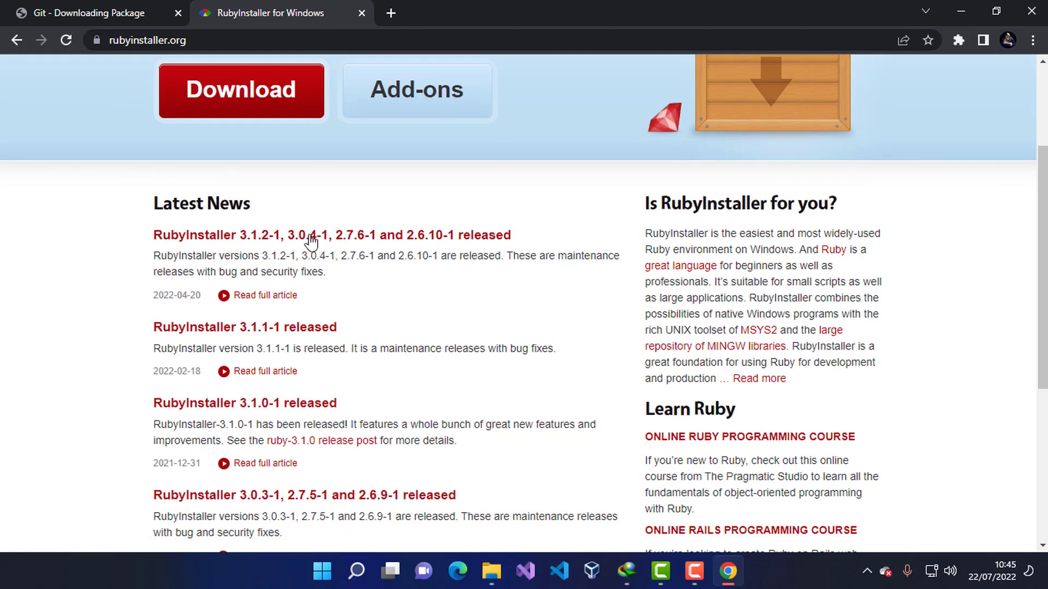
pyautogui.click(335, 237)
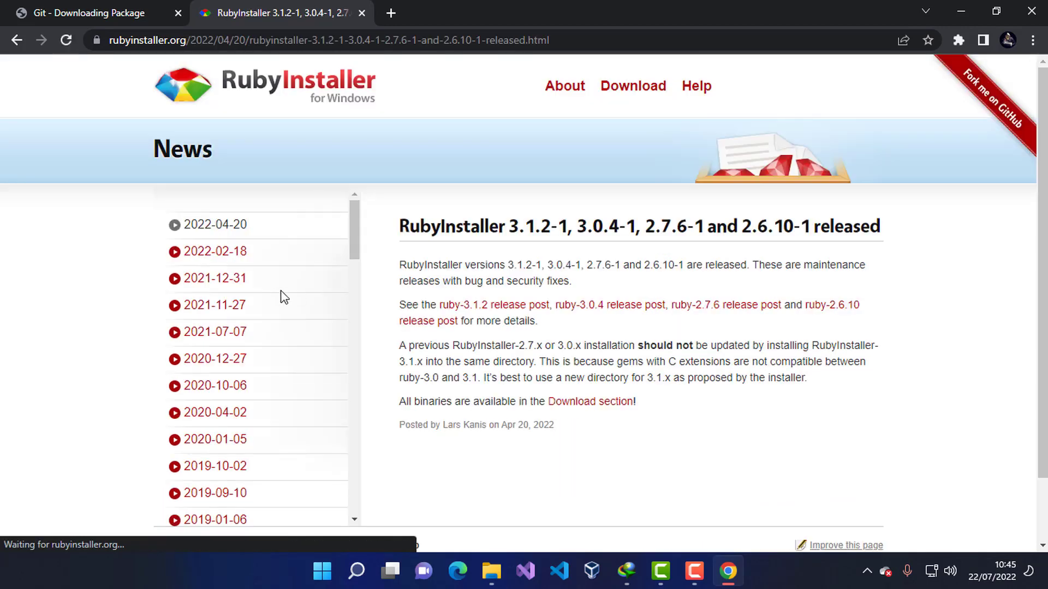
pyautogui.click(16, 40)
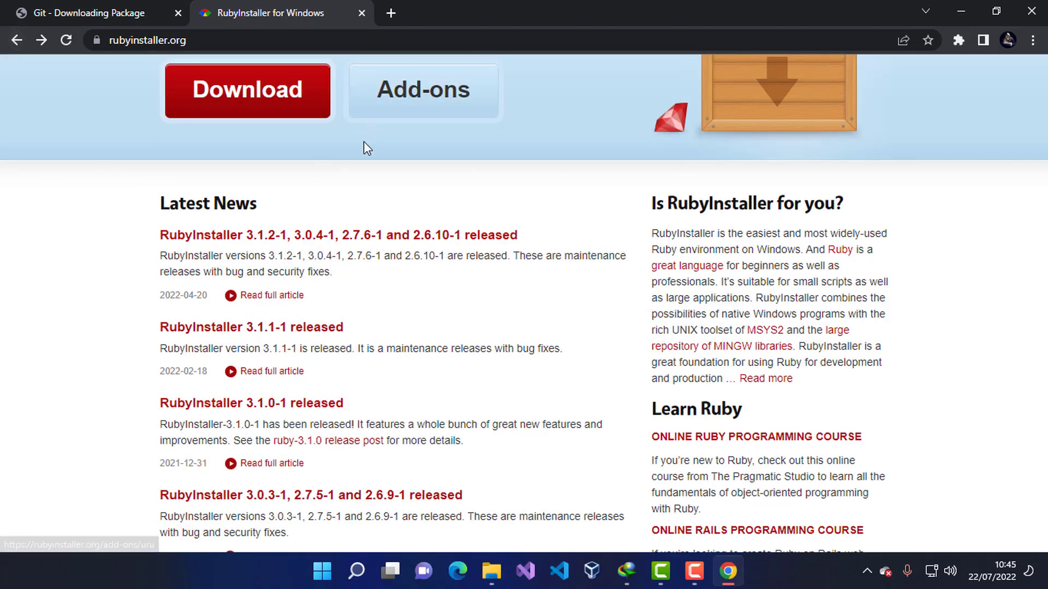
pyautogui.click(258, 89)
pyautogui.scroll(-1, 358, 227)
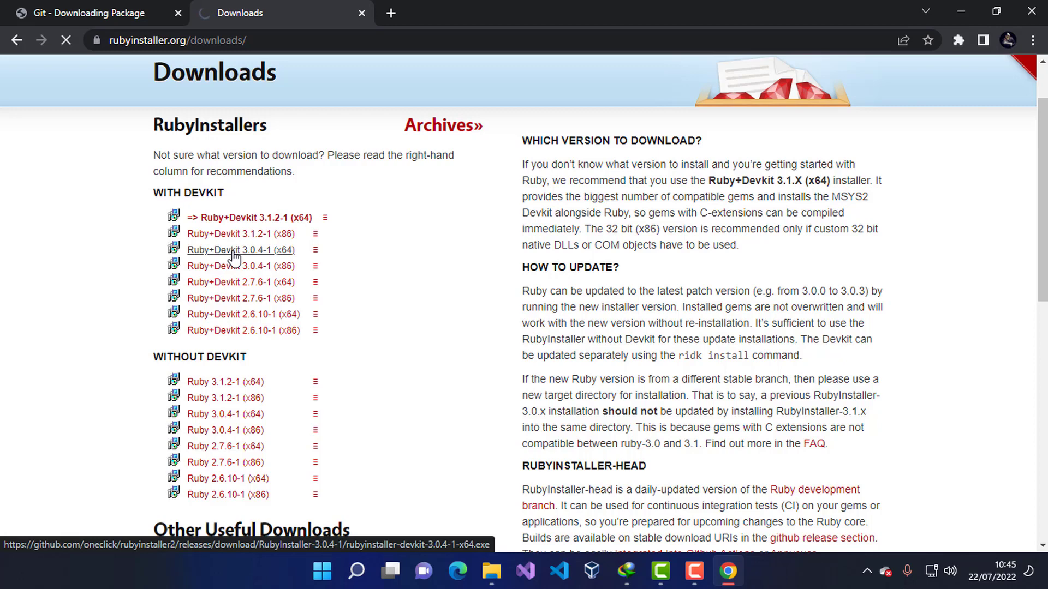
# Download the Ruby+Devkit 3.0.4-1 (x64) installer with IDM and launch it when complete
pyautogui.click(233, 254)
pyautogui.scroll(-3, 280, 269)
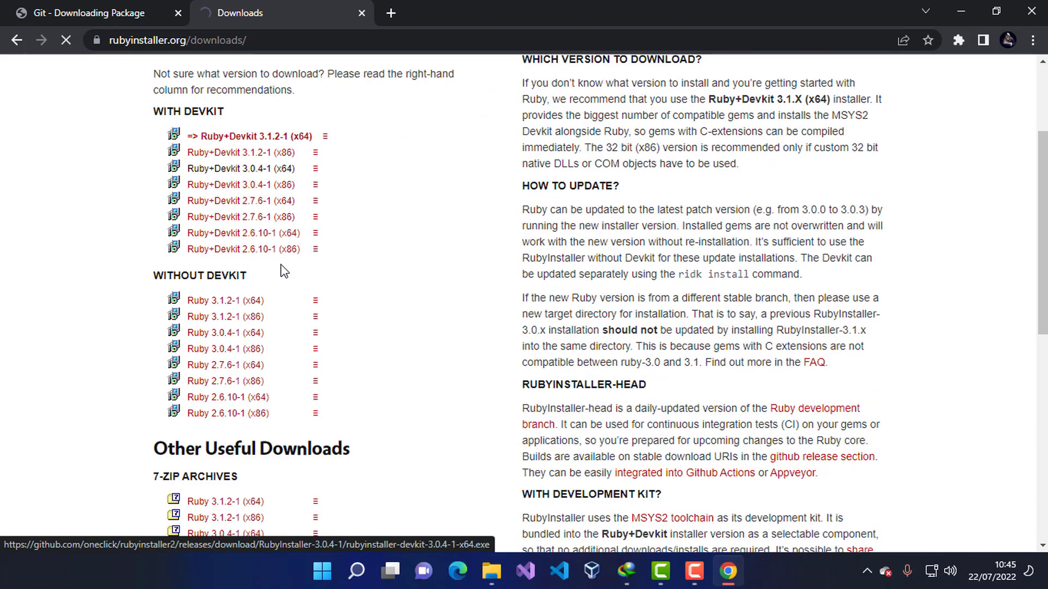
pyautogui.scroll(2, 335, 334)
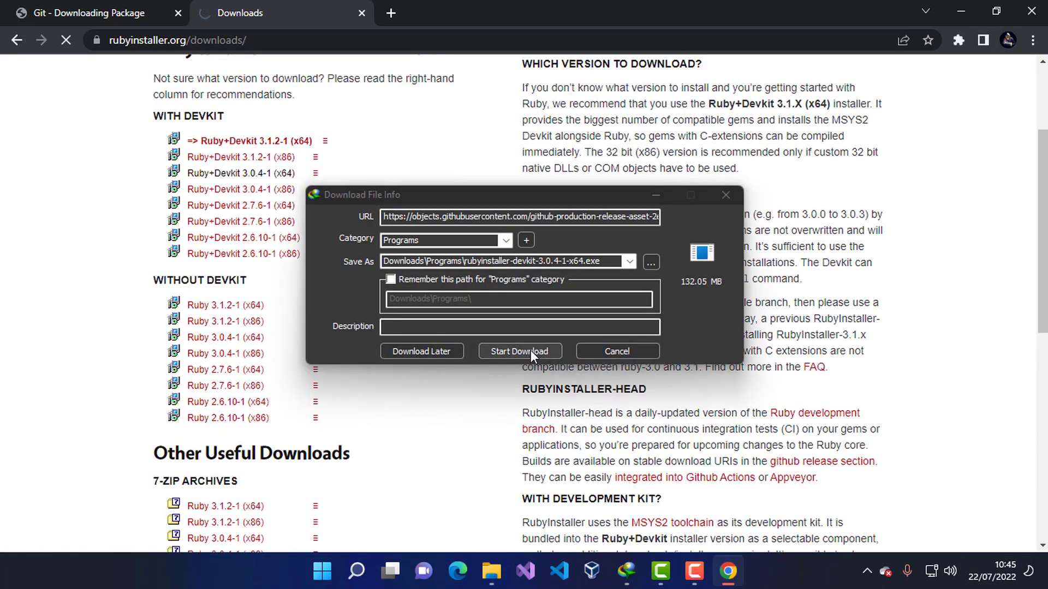
pyautogui.click(537, 352)
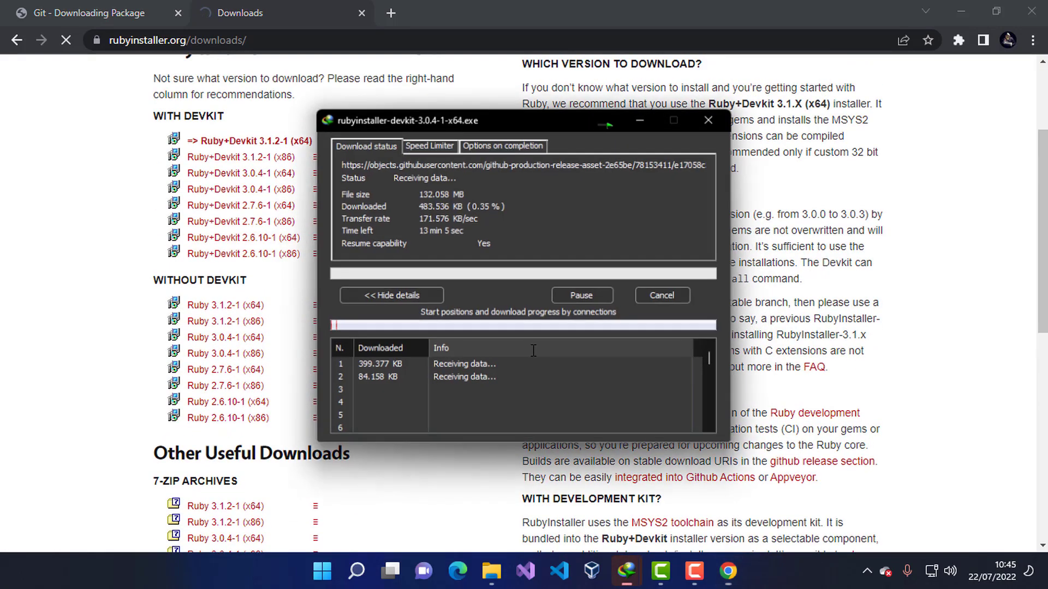
pyautogui.click(961, 11)
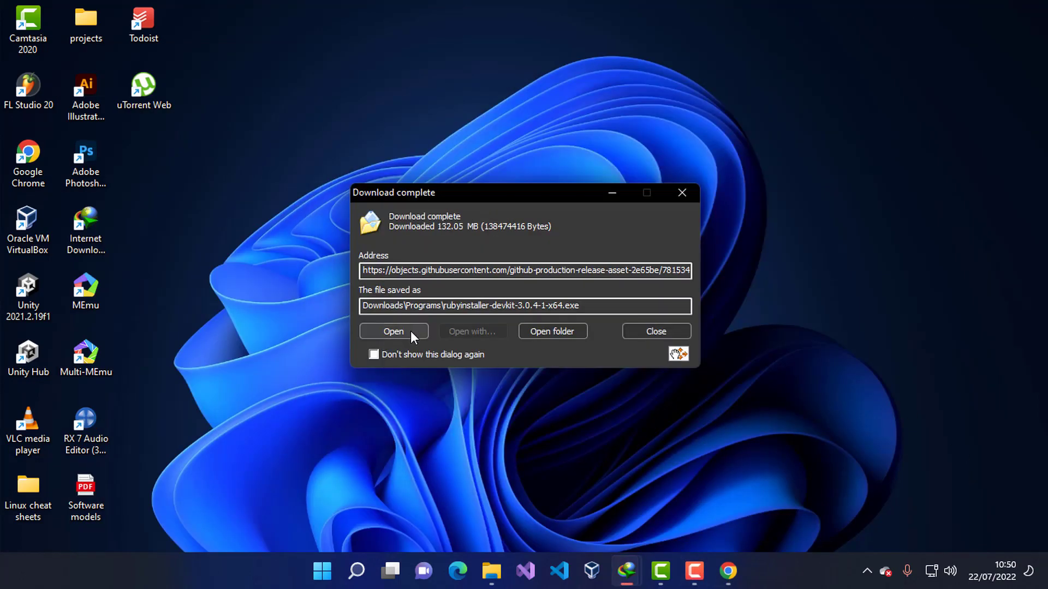
pyautogui.click(408, 332)
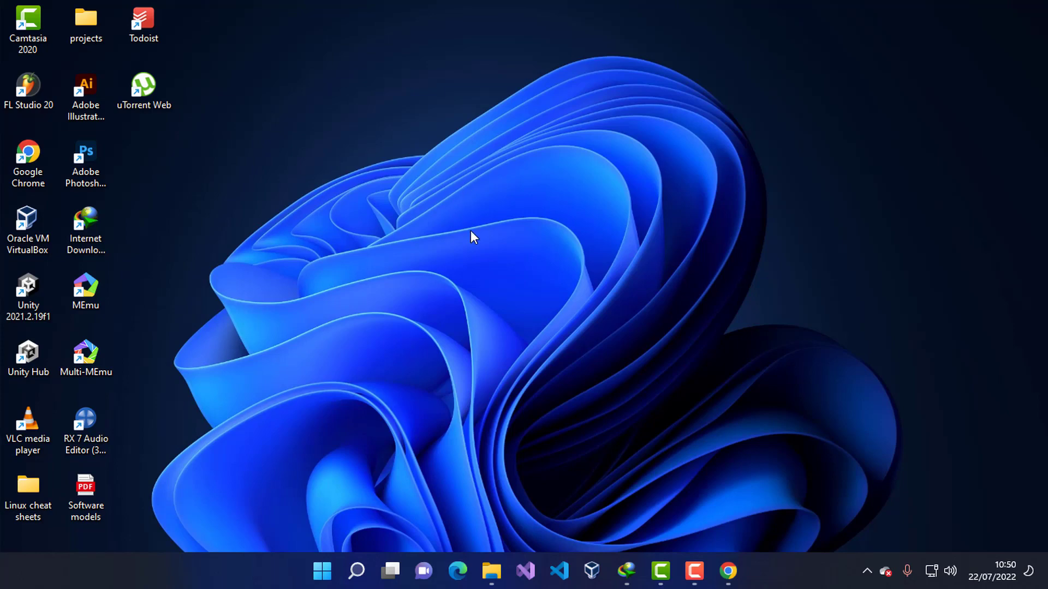
# Accept the license, keep C:\Ruby30-x64 with PATH options, and install Ruby 3.0.4-1 with MSYS2
pyautogui.click(396, 388)
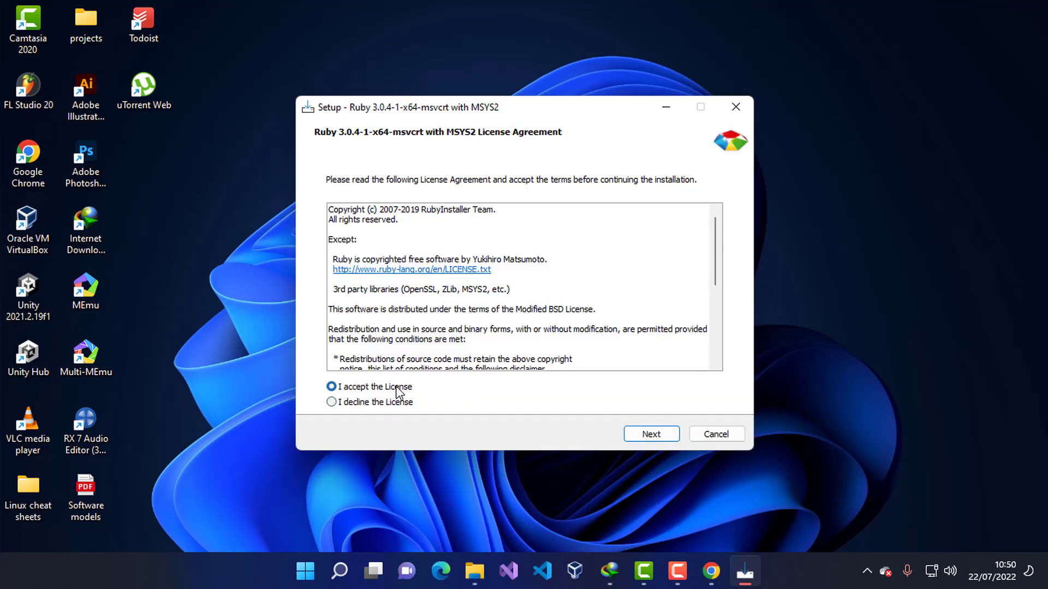
pyautogui.click(654, 439)
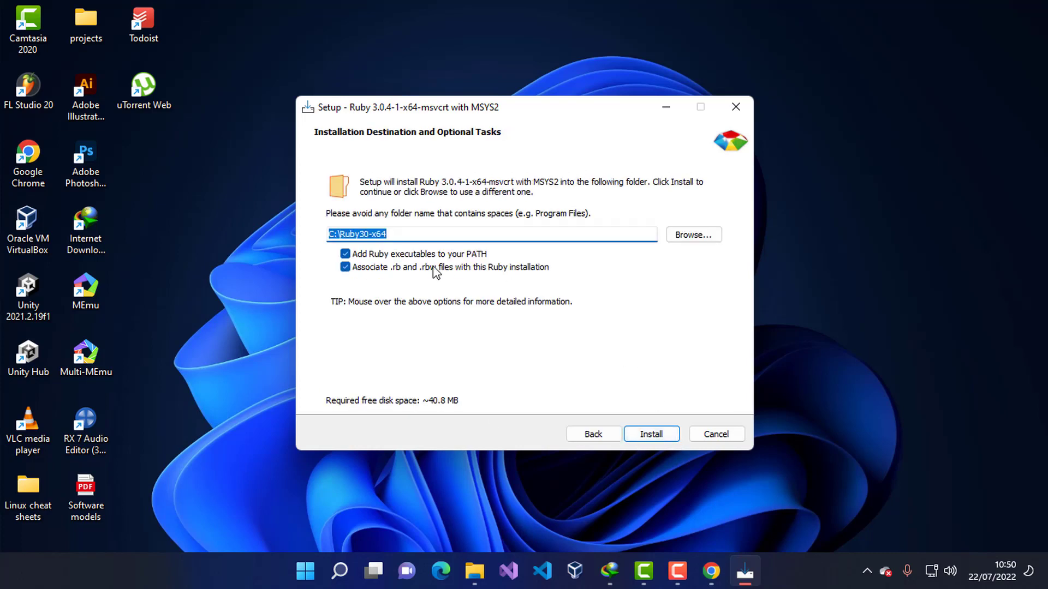
pyautogui.click(400, 233)
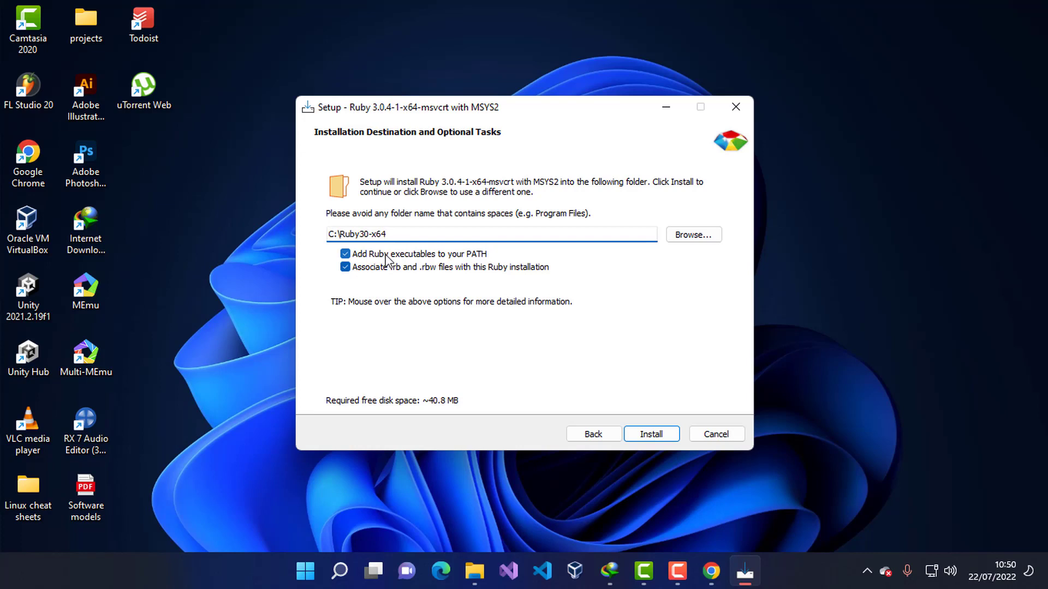
pyautogui.click(669, 433)
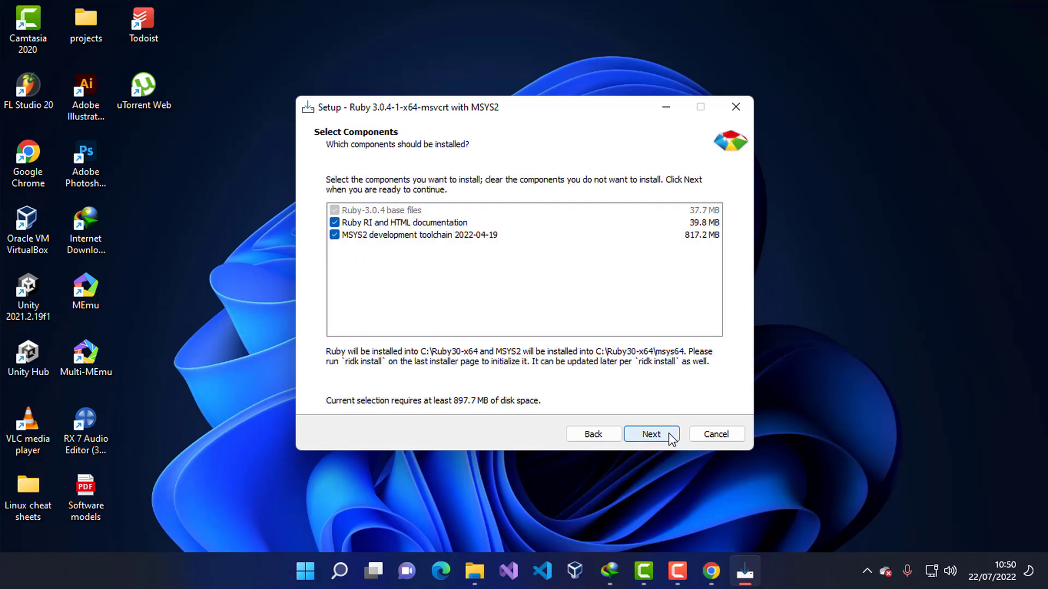
pyautogui.click(669, 433)
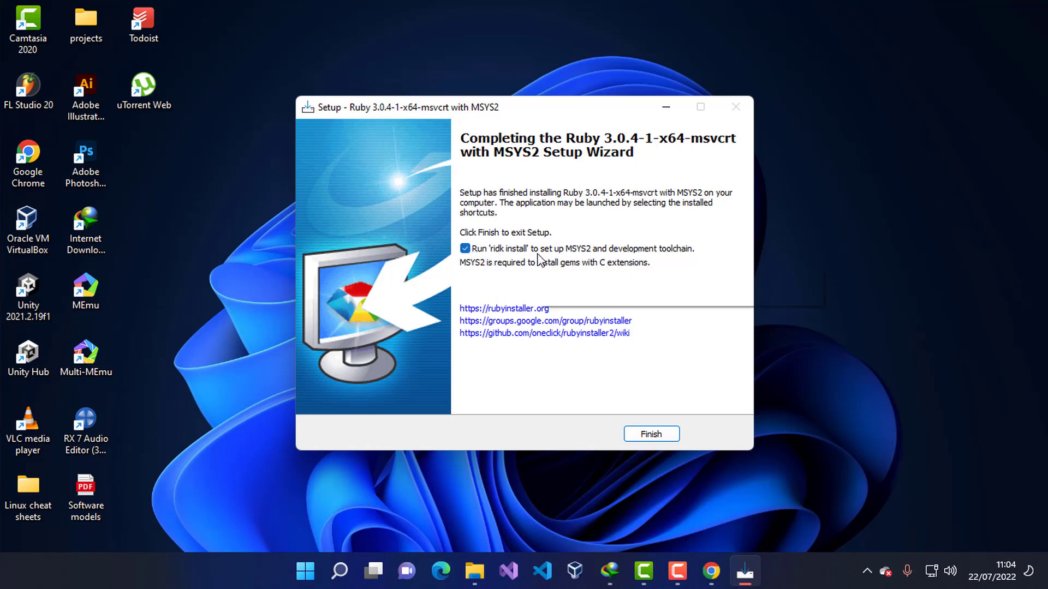
# Finish setup to run ridk install, choose option 1 for MSYS2 base install, then close the console
pyautogui.moveTo(573, 255)
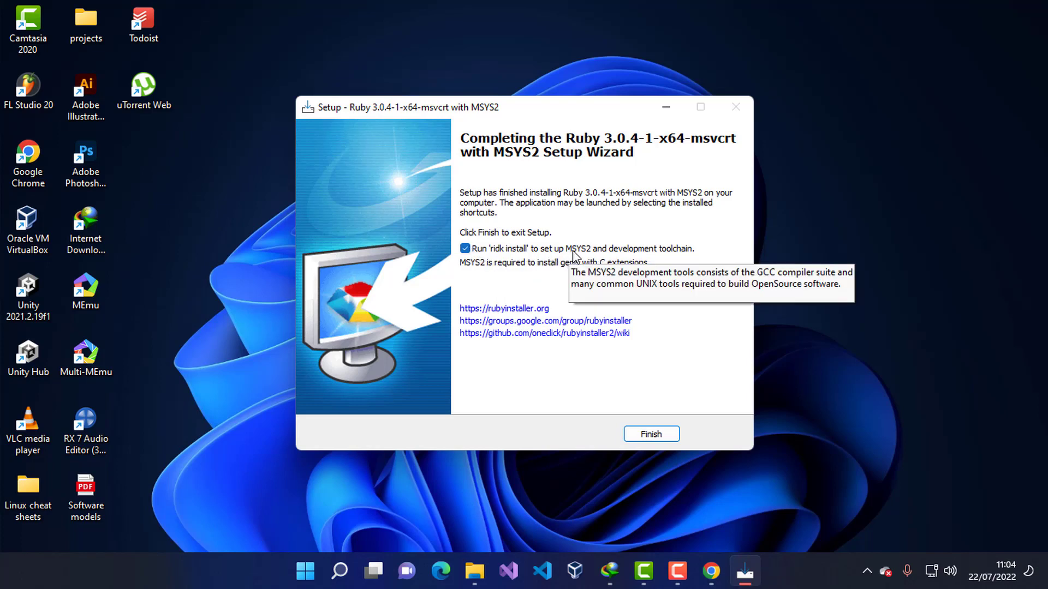
pyautogui.click(651, 434)
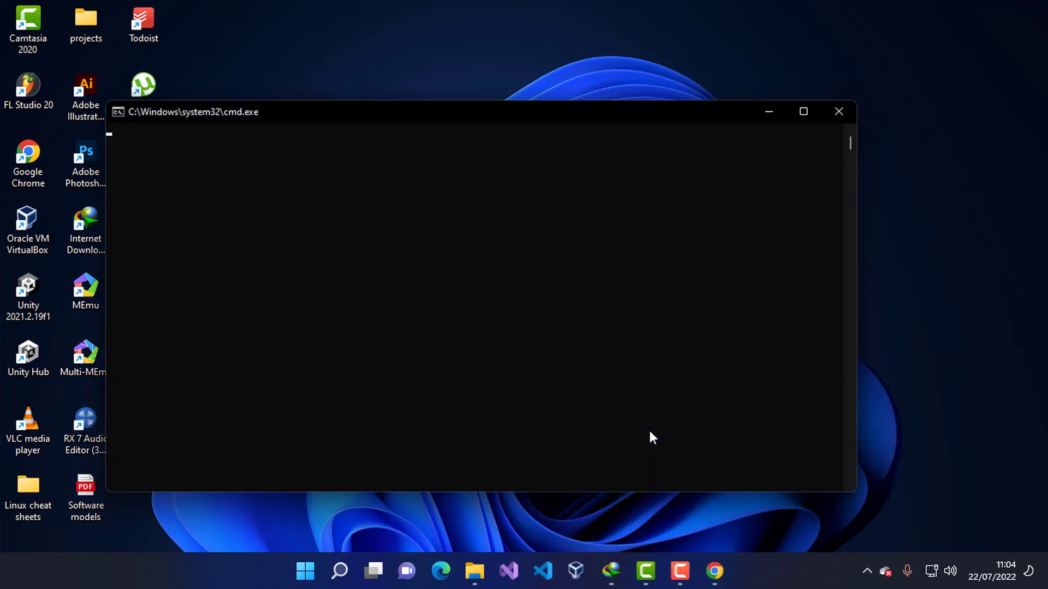
pyautogui.moveTo(472, 107); pyautogui.dragTo(562, 79)
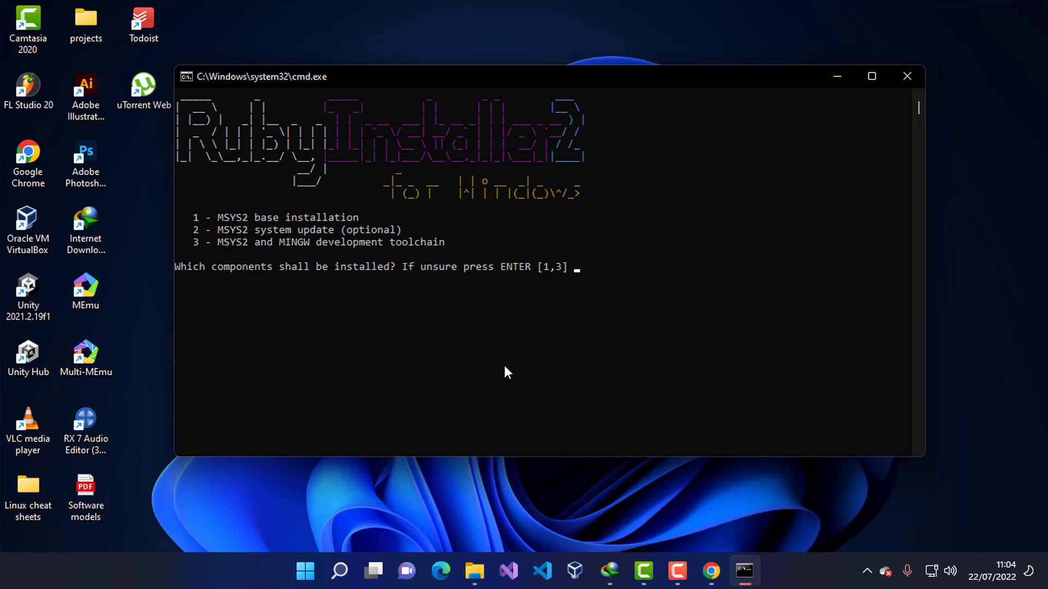
pyautogui.write('1')
pyautogui.press('Return')
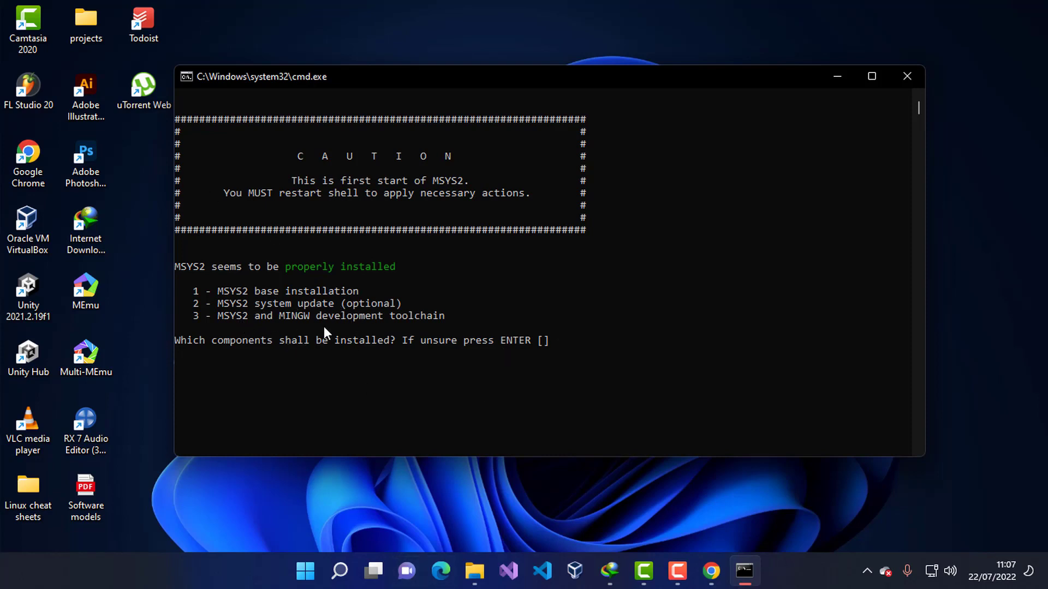
pyautogui.click(908, 77)
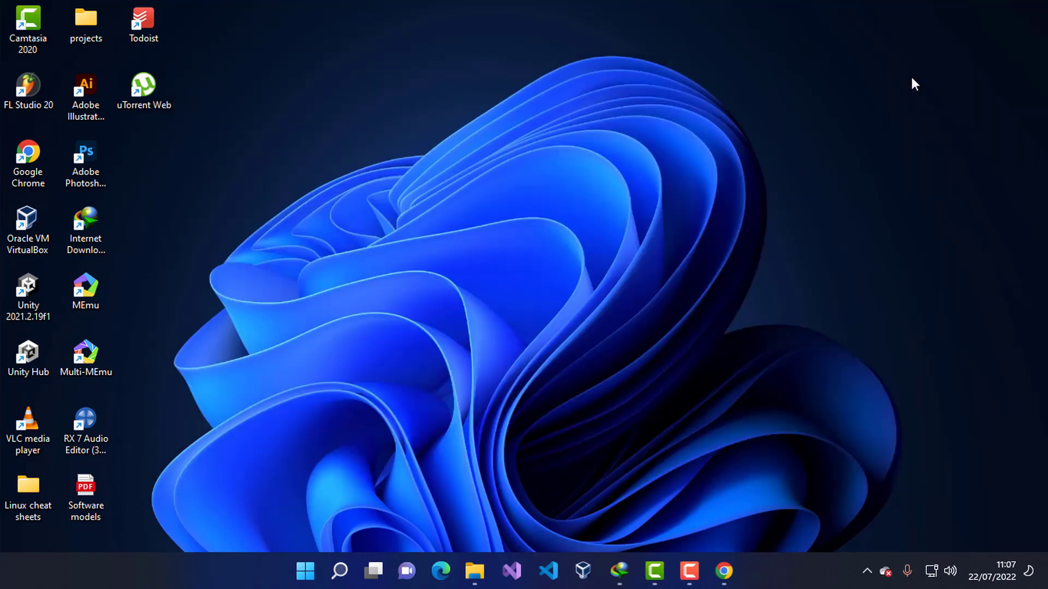
# Open Command Prompt and confirm Ruby 3.0.4 and RubyGems 3.2.33 with version checks
pyautogui.press('super+r')
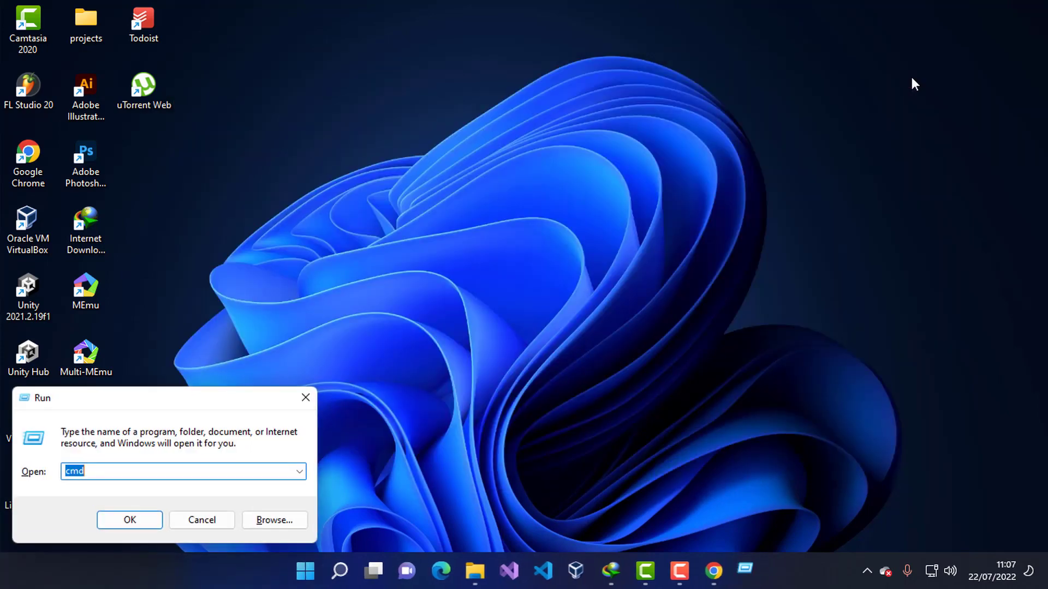
pyautogui.press('Return')
pyautogui.write('rub')
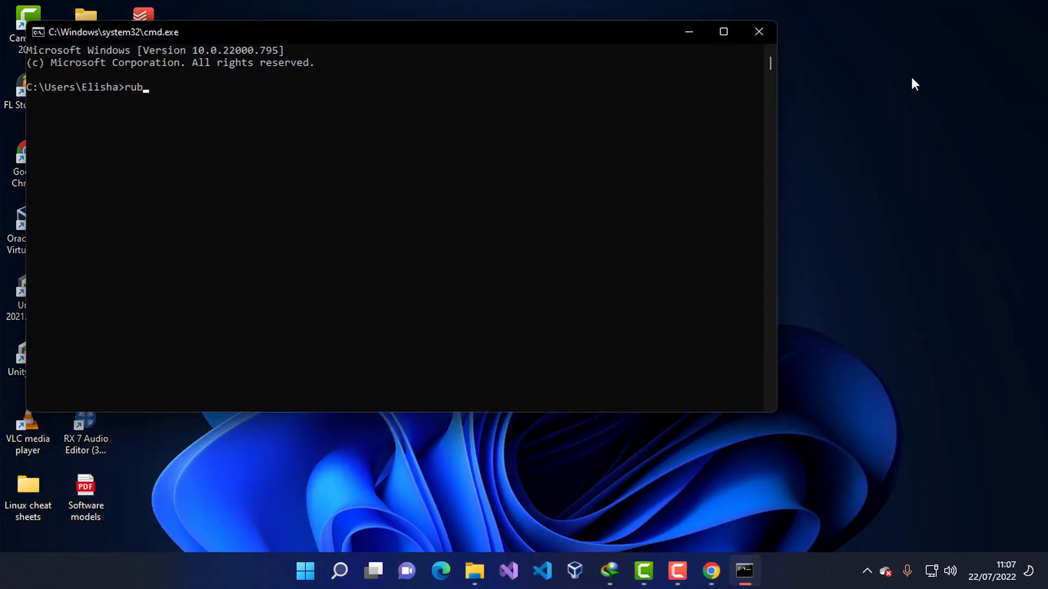
pyautogui.write('y --version')
pyautogui.press('Return')
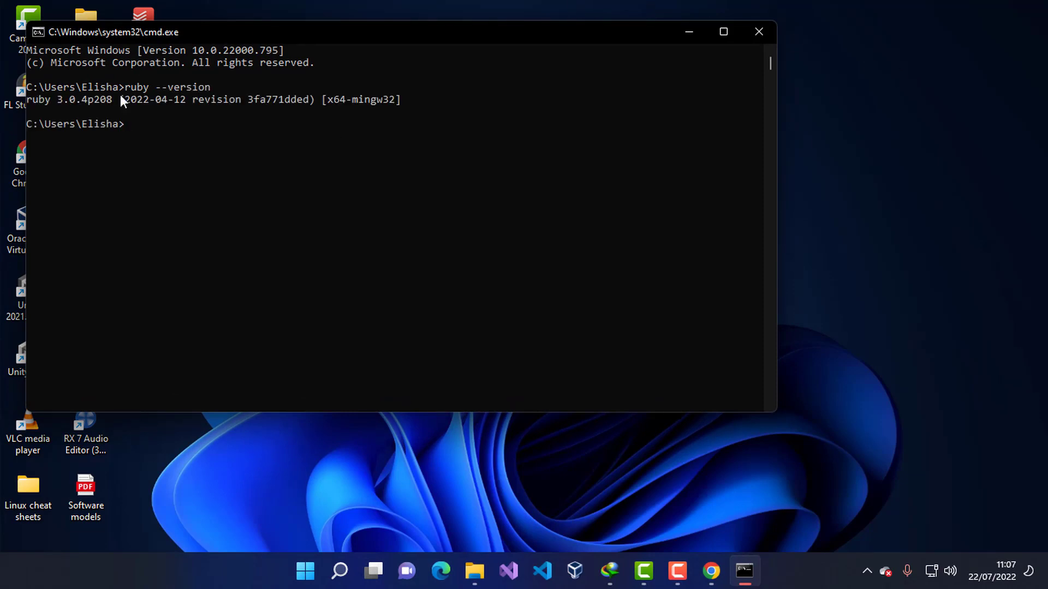
pyautogui.moveTo(28, 98); pyautogui.dragTo(169, 136)
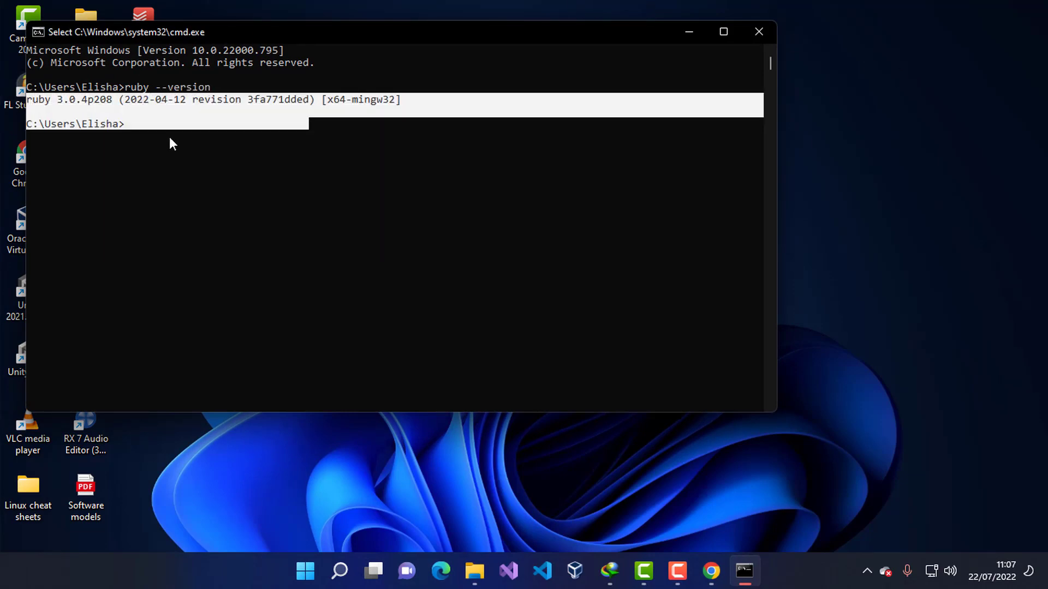
pyautogui.click(169, 136)
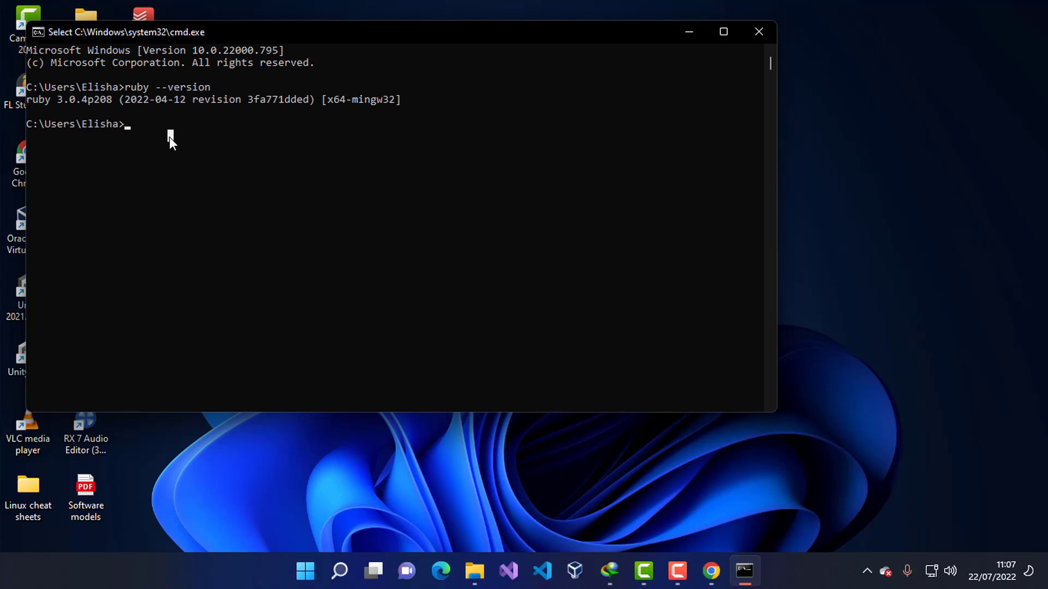
pyautogui.write('gem --ver')
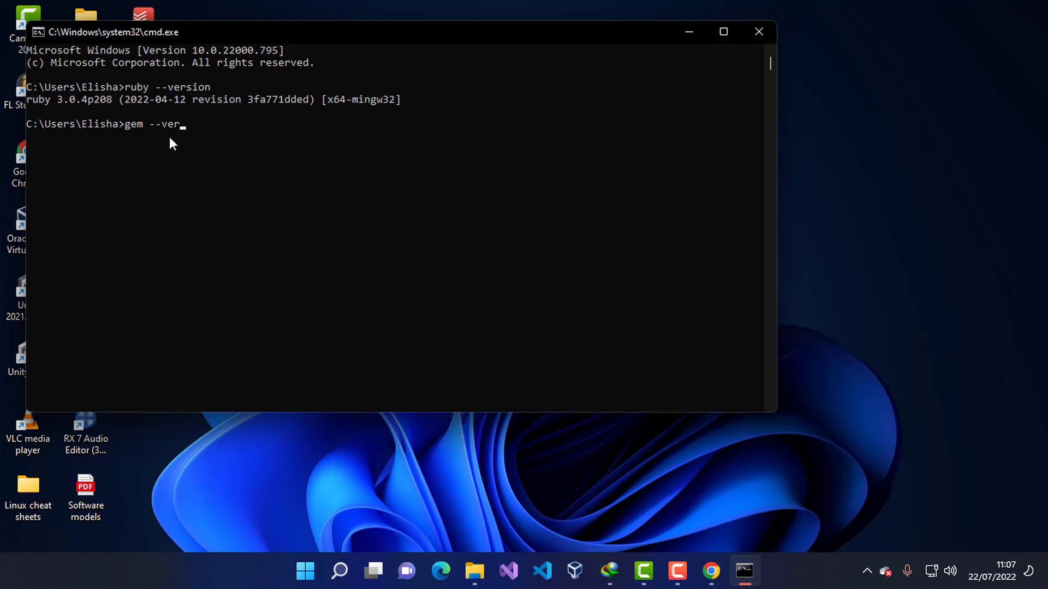
pyautogui.write('sion')
pyautogui.press('Return')
pyautogui.moveTo(58, 138); pyautogui.dragTo(21, 131)
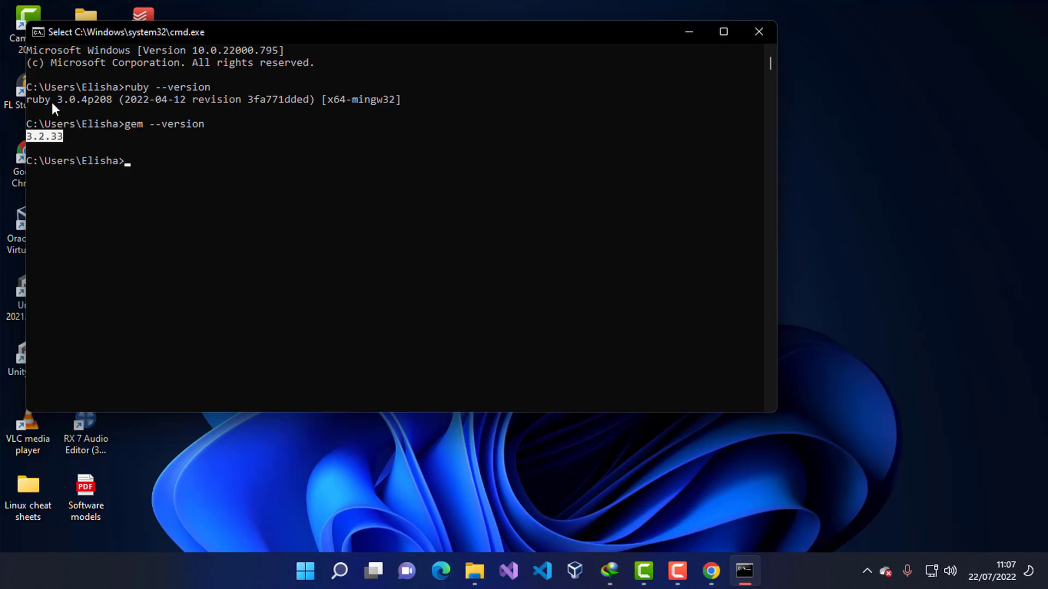
pyautogui.click(125, 176)
# Run gem install rails, then confirm rails --version reports Rails 7.0.3.1
pyautogui.write('gem')
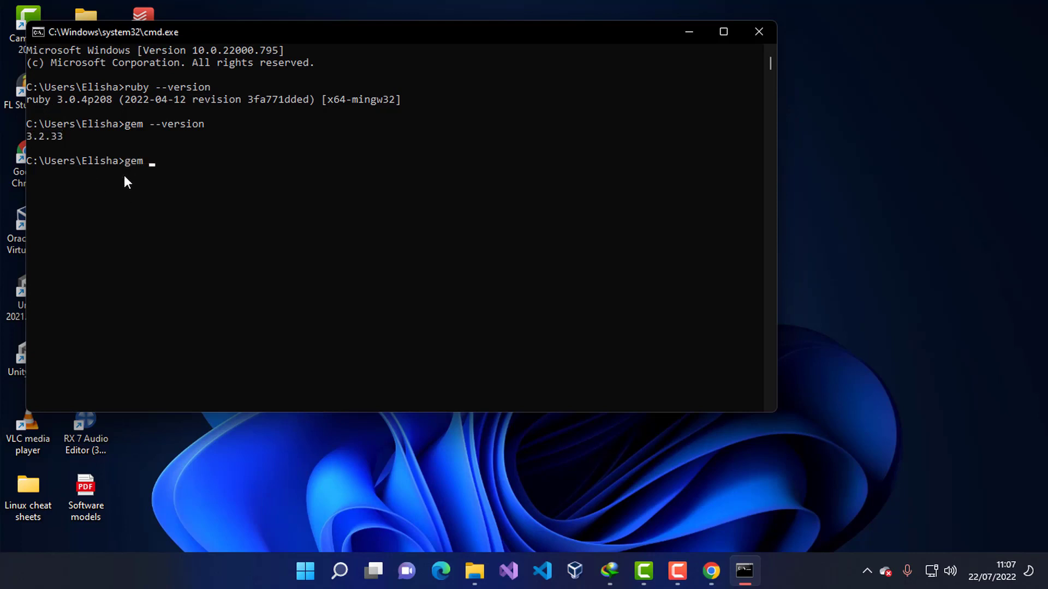
pyautogui.write(' install rais')
pyautogui.press('BackSpace')
pyautogui.write('ls')
pyautogui.press('Return')
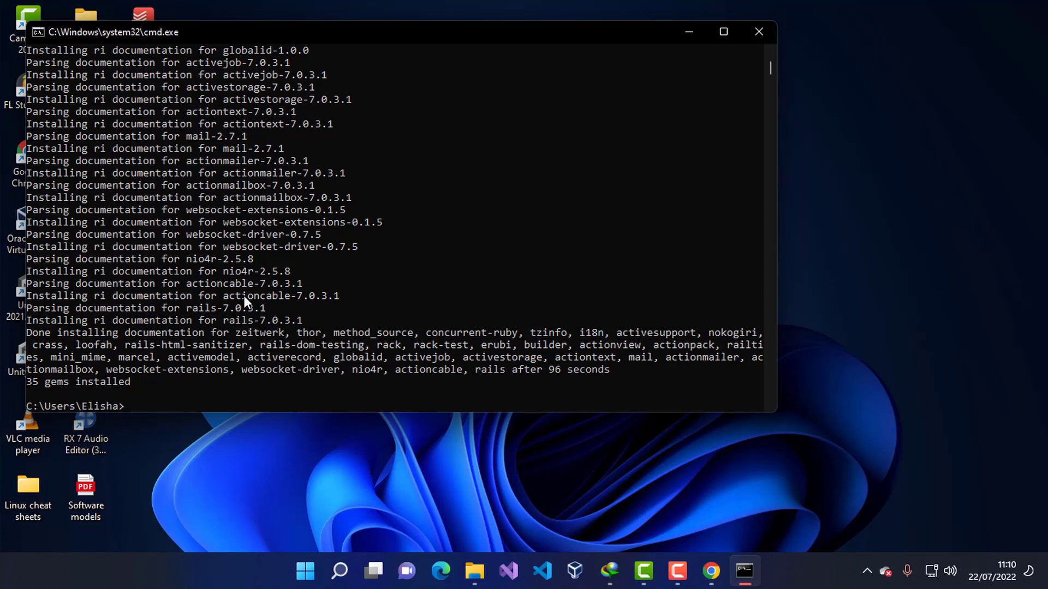
pyautogui.write('rails --version')
pyautogui.press('Return')
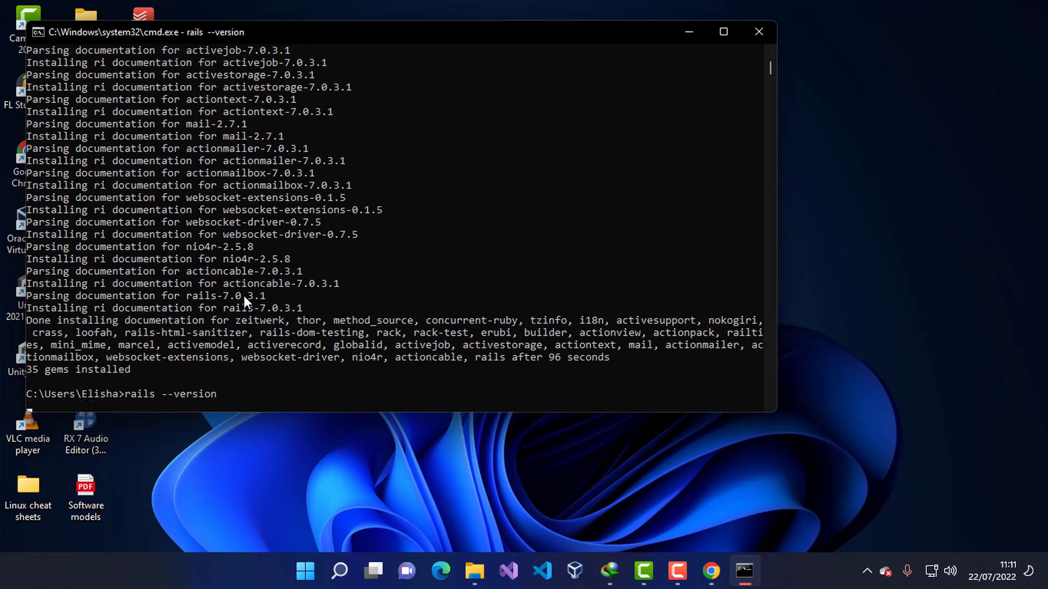
pyautogui.scroll(-5, 103, 369)
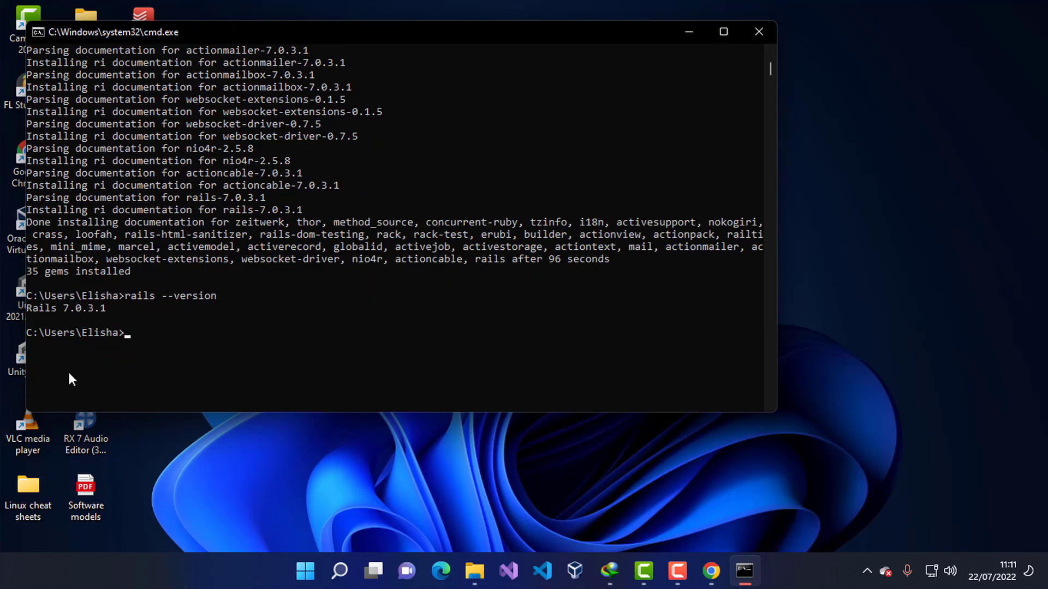
pyautogui.moveTo(105, 197); pyautogui.dragTo(56, 198)
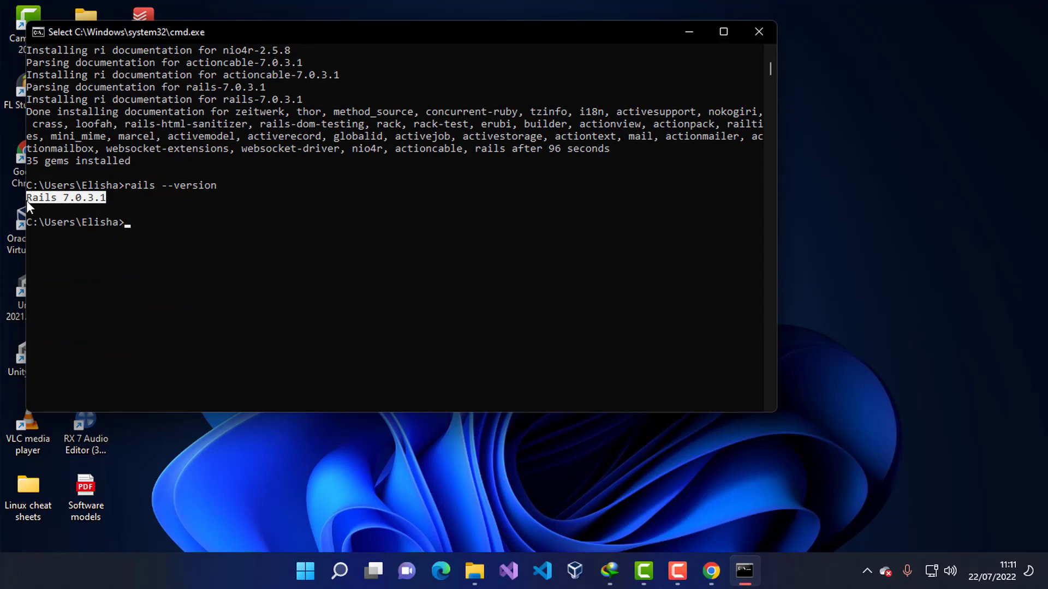
pyautogui.click(170, 234)
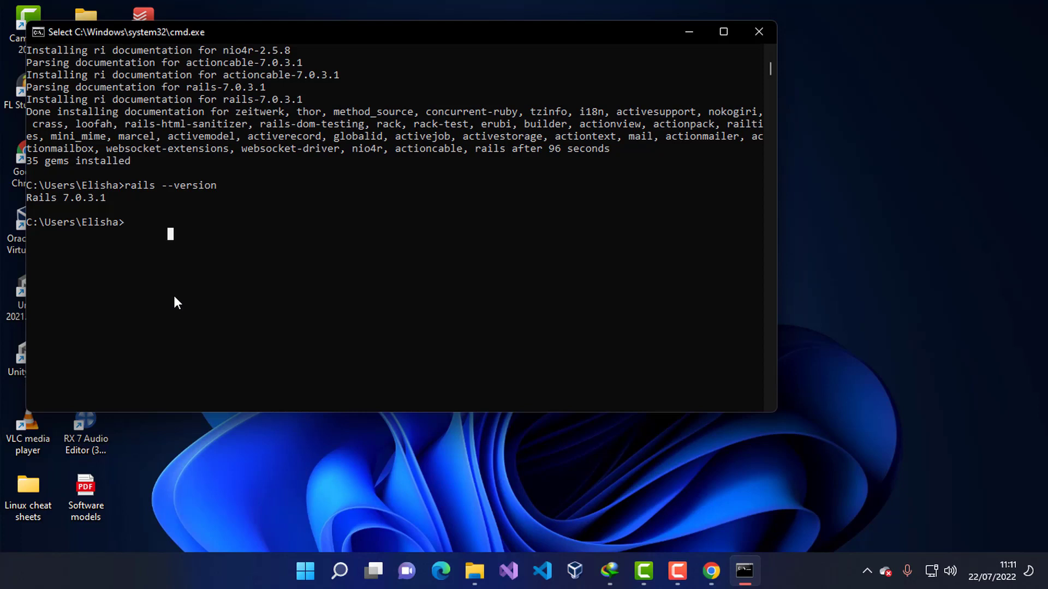
# Run gem install sqlite3 to get sqlite3 1.4.4, then clear the console with cls
pyautogui.write('gem install')
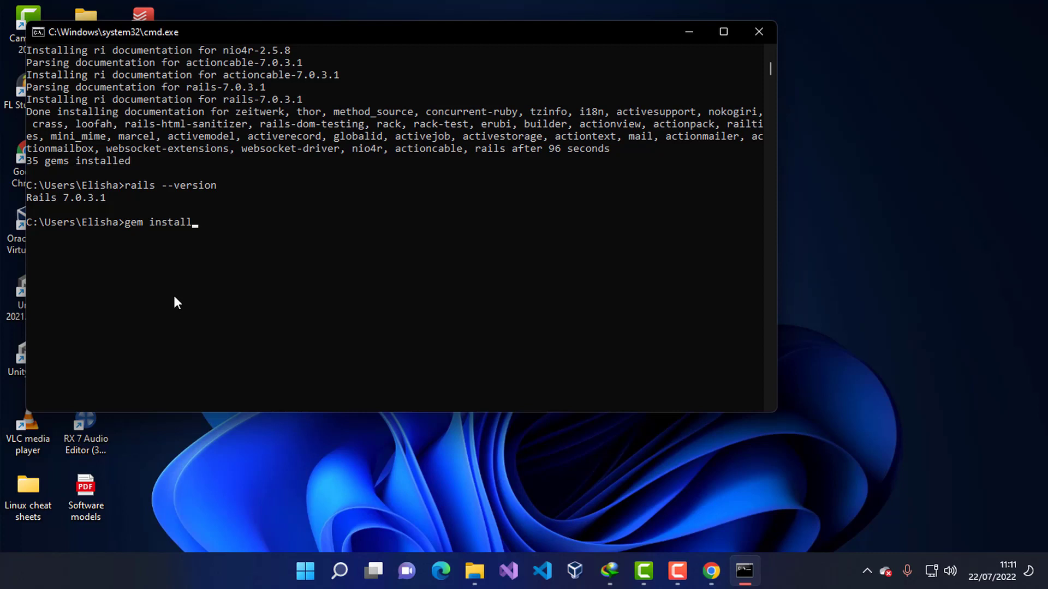
pyautogui.write('sqlite3')
pyautogui.press('Return')
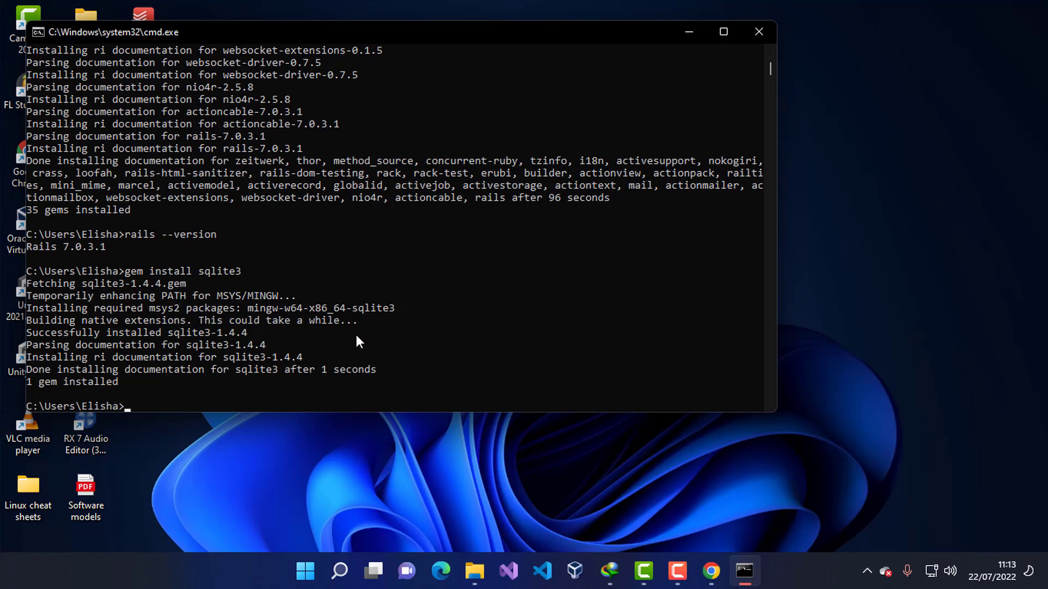
pyautogui.scroll(-2, 240, 344)
pyautogui.scroll(1, 240, 344)
pyautogui.write('c')
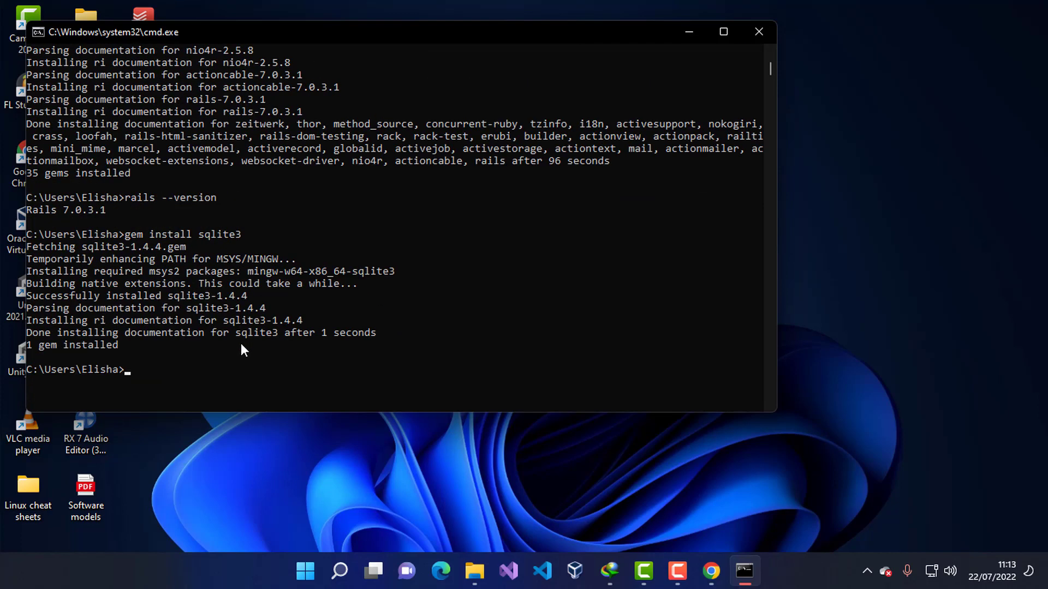
pyautogui.write('ls')
pyautogui.press('Return')
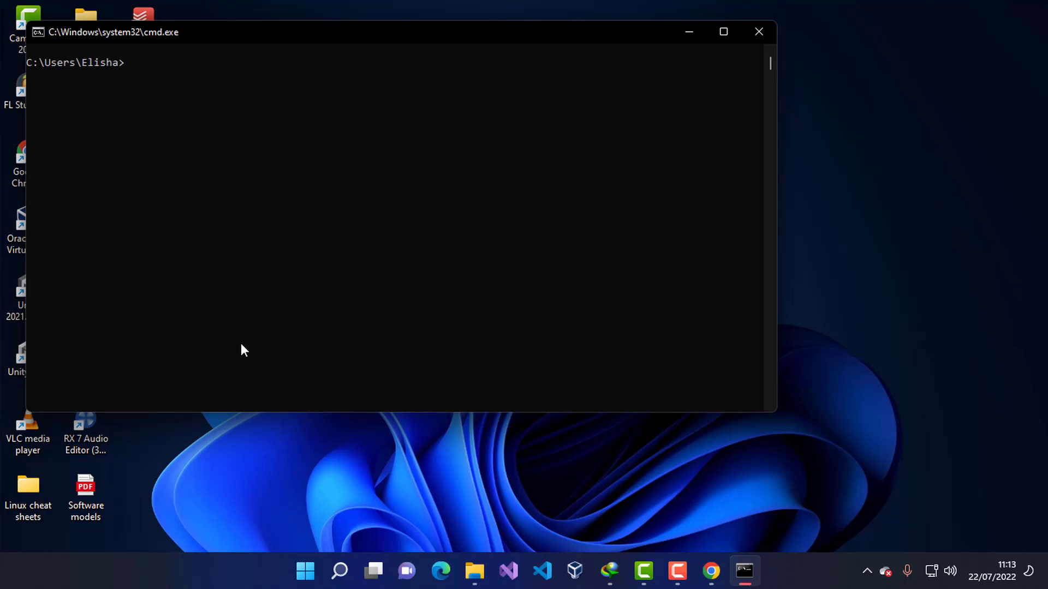
# Generate a new Rails app named testApp with rails new and review the generator output
pyautogui.write('rails')
pyautogui.press('BackSpace')
pyautogui.press('BackSpace')
pyautogui.press('BackSpace')
pyautogui.write('ils new testApp')
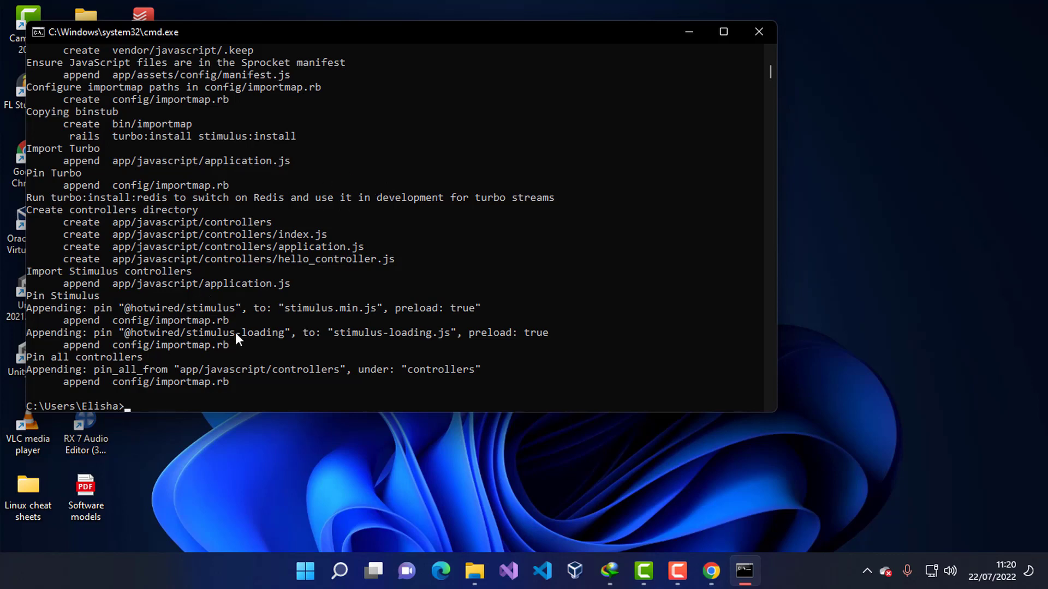
pyautogui.scroll(6, 237, 330)
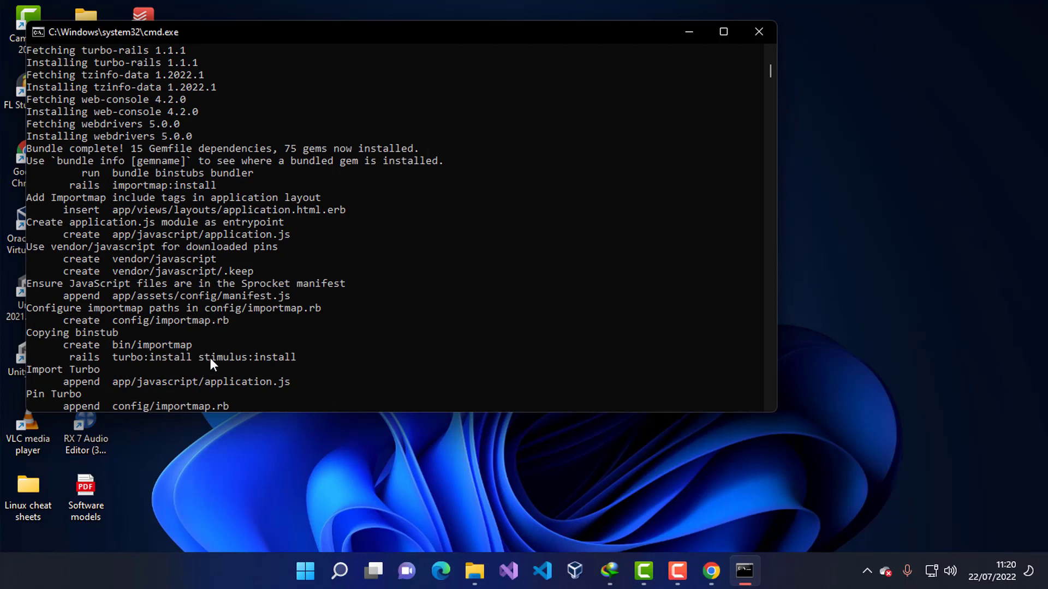
pyautogui.scroll(-4, 211, 358)
pyautogui.scroll(-4, 211, 357)
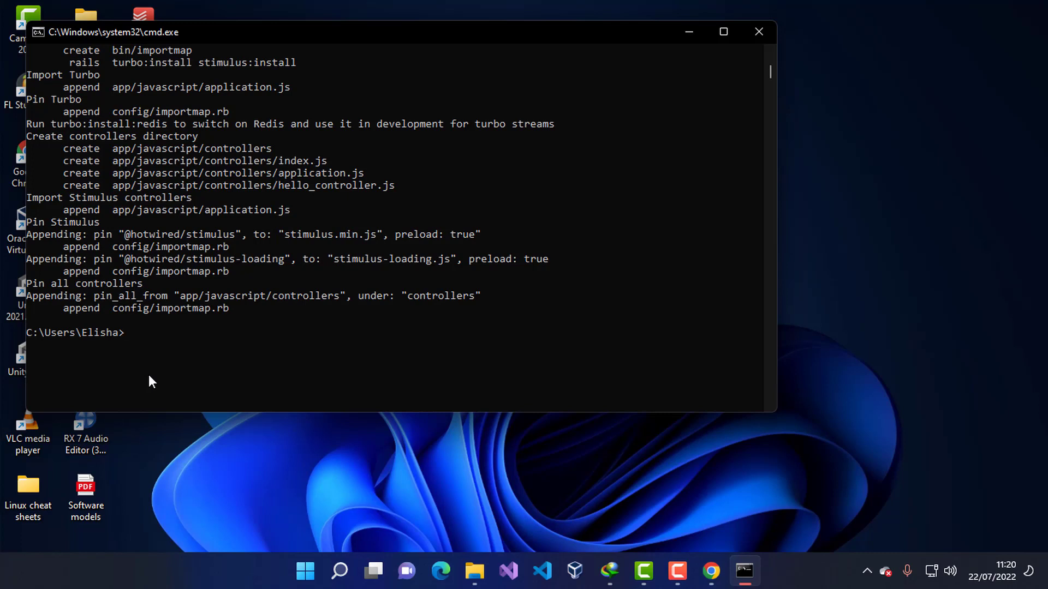
# Run the global yarn install command, fixing the mistyped npm-install and dashes
pyautogui.write('npm install --')
pyautogui.press('BackSpace')
pyautogui.write('sa')
pyautogui.press('BackSpace')
pyautogui.press('BackSpace')
pyautogui.write('global')
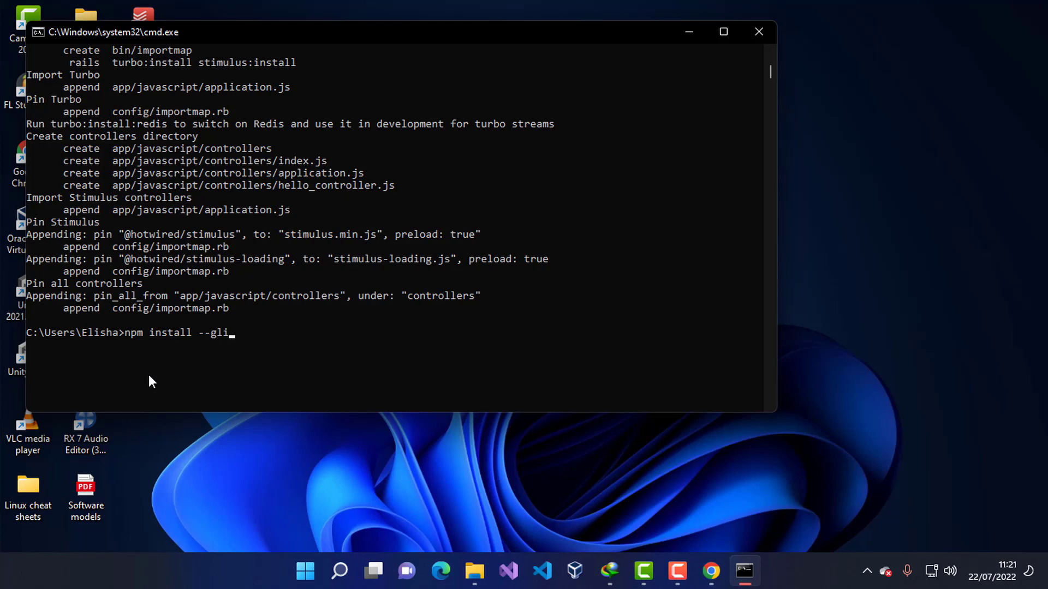
pyautogui.write(' yarn')
pyautogui.press('Left')
pyautogui.press('Left')
pyautogui.press('Left')
pyautogui.press('Left')
pyautogui.press('Left')
pyautogui.press('Left')
pyautogui.press('Left')
pyautogui.press('Left')
pyautogui.press('Left')
pyautogui.press('Left')
pyautogui.press('Left')
pyautogui.press('Left')
pyautogui.press('Left')
pyautogui.press('Left')
pyautogui.press('Left')
pyautogui.press('Left')
pyautogui.press('Left')
pyautogui.press('Left')
pyautogui.press('Left')
pyautogui.press('Left')
pyautogui.press('Delete')
pyautogui.write('-')
pyautogui.press('Return')
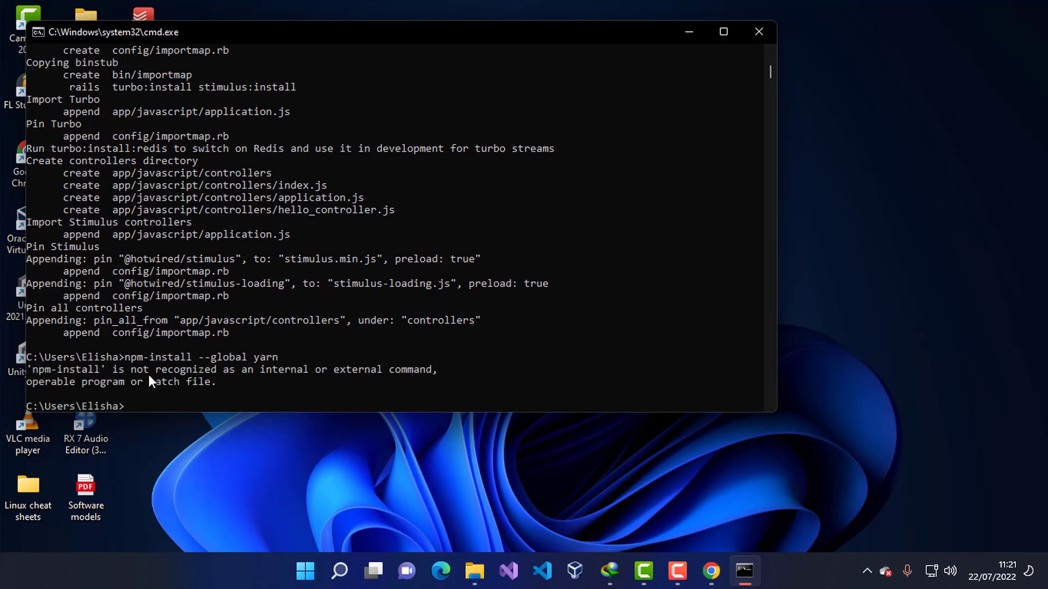
# Rerun npm install --global yarn correctly and check the package-added result line
pyautogui.press('Up')
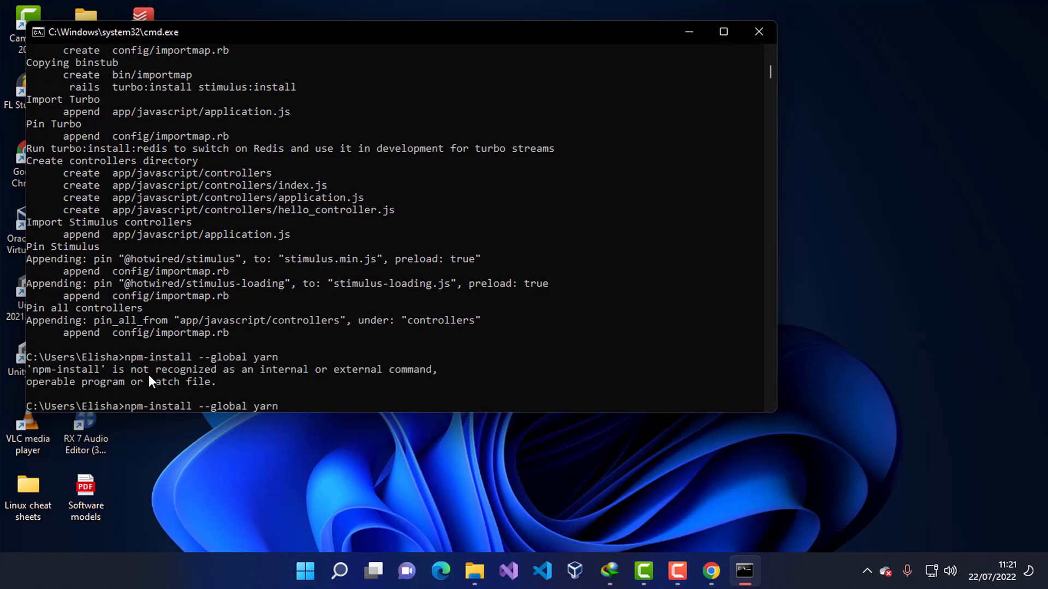
pyautogui.press('Left')
pyautogui.press('Left')
pyautogui.press('Left')
pyautogui.press('Left')
pyautogui.press('Left')
pyautogui.press('Left')
pyautogui.press('Left')
pyautogui.press('Left')
pyautogui.press('Left')
pyautogui.press('Left')
pyautogui.press('Left')
pyautogui.press('Left')
pyautogui.press('Left')
pyautogui.press('Left')
pyautogui.press('Left')
pyautogui.press('Left')
pyautogui.press('Left')
pyautogui.press('Left')
pyautogui.press('Left')
pyautogui.press('Left')
pyautogui.press('Left')
pyautogui.press('Left')
pyautogui.press('Return')
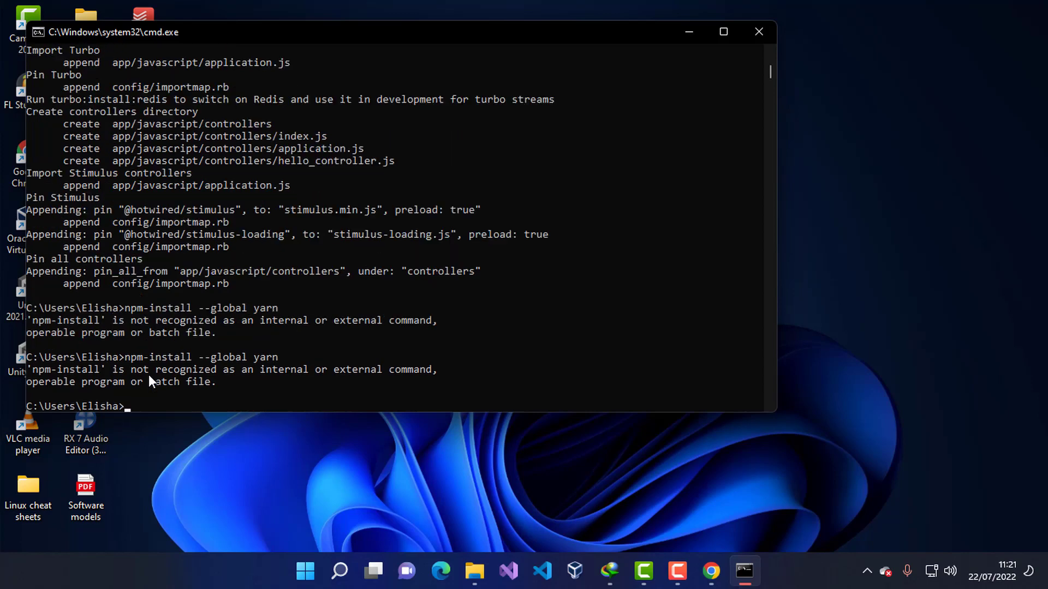
pyautogui.write('npm install --global yarn')
pyautogui.press('Return')
pyautogui.scroll(-3, 290, 333)
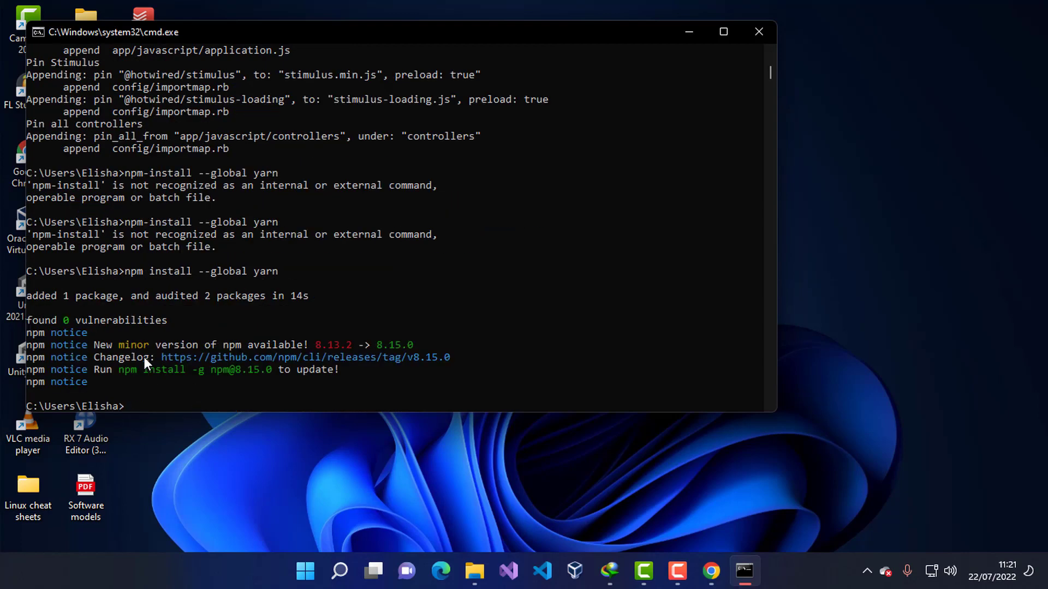
pyautogui.moveTo(28, 298); pyautogui.dragTo(309, 303)
pyautogui.press('Escape')
# Check yarn --version and confirm it reports 1.22.19
pyautogui.write('yarn --version')
pyautogui.press('Return')
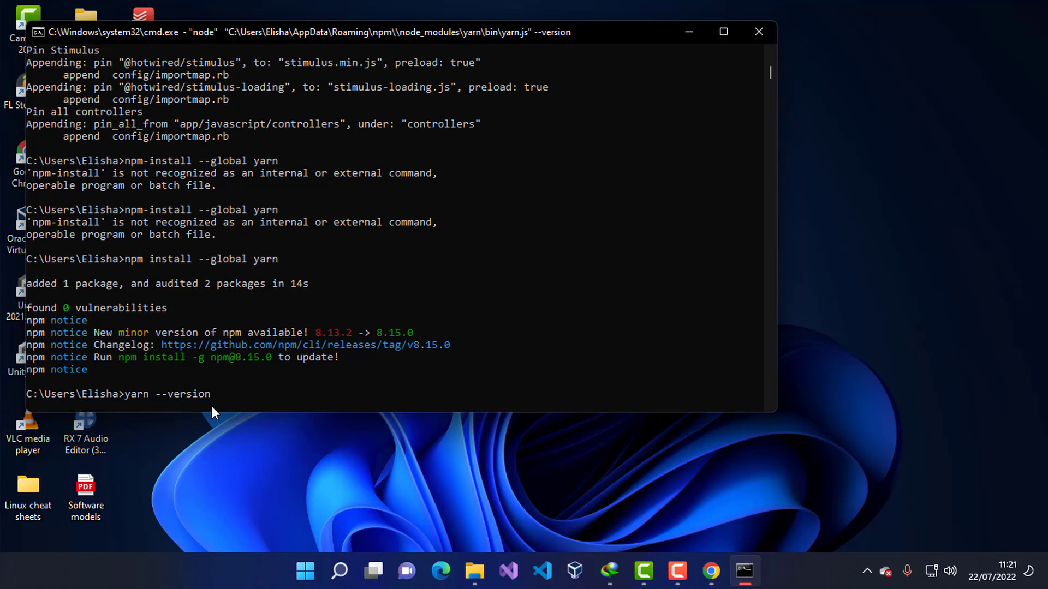
pyautogui.moveTo(76, 385); pyautogui.dragTo(26, 370)
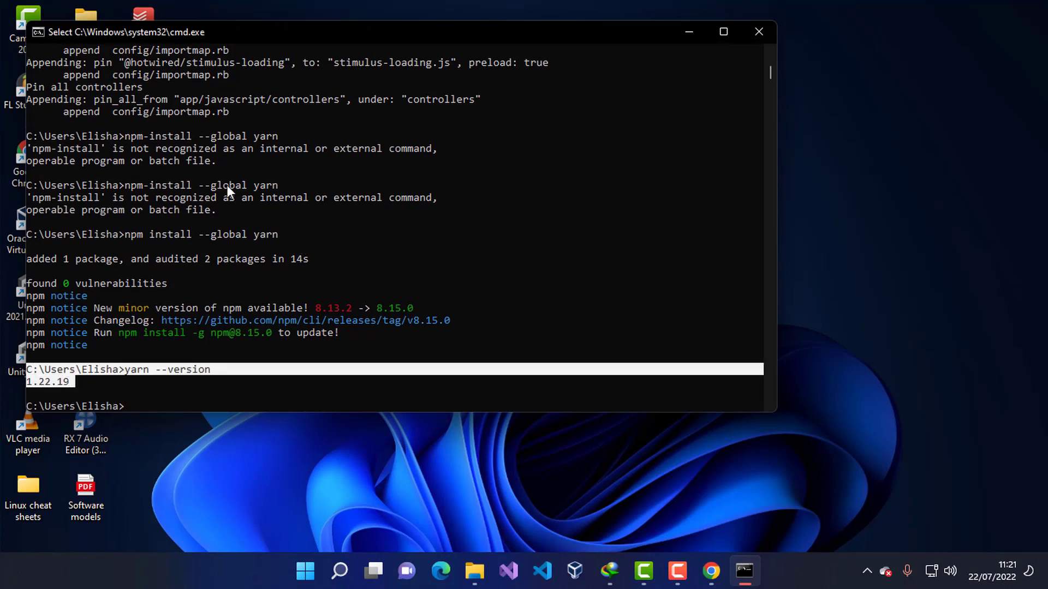